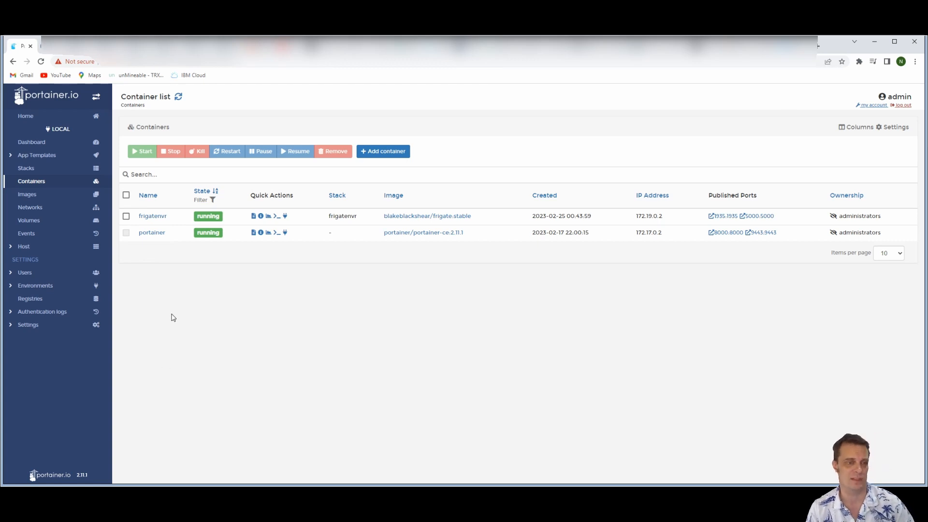
Start a new container and name it owncloud
{"action": "left_click", "coordinate": [385, 152]}
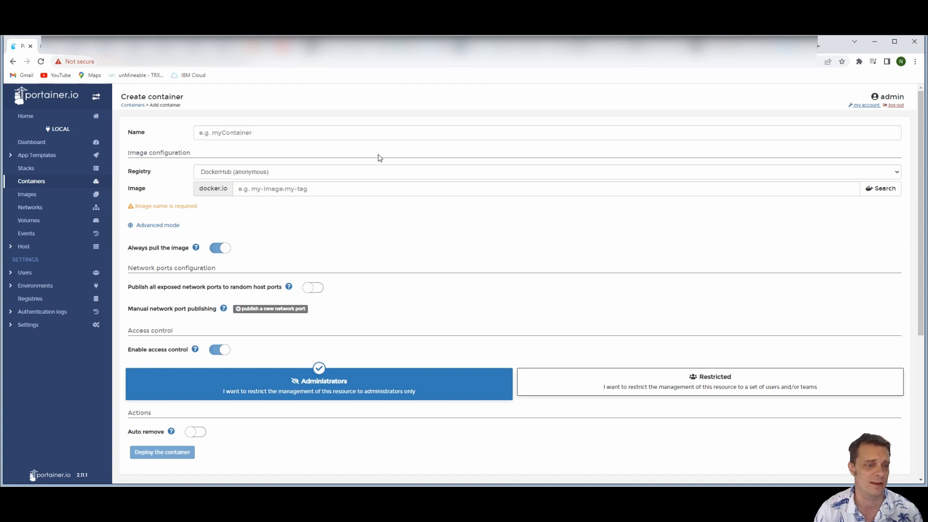
{"action": "left_click", "coordinate": [252, 135]}
{"action": "type", "text": "owncloud"}
Enter owncloud as the container's image and search Docker Hub for it
{"action": "left_click", "coordinate": [175, 185]}
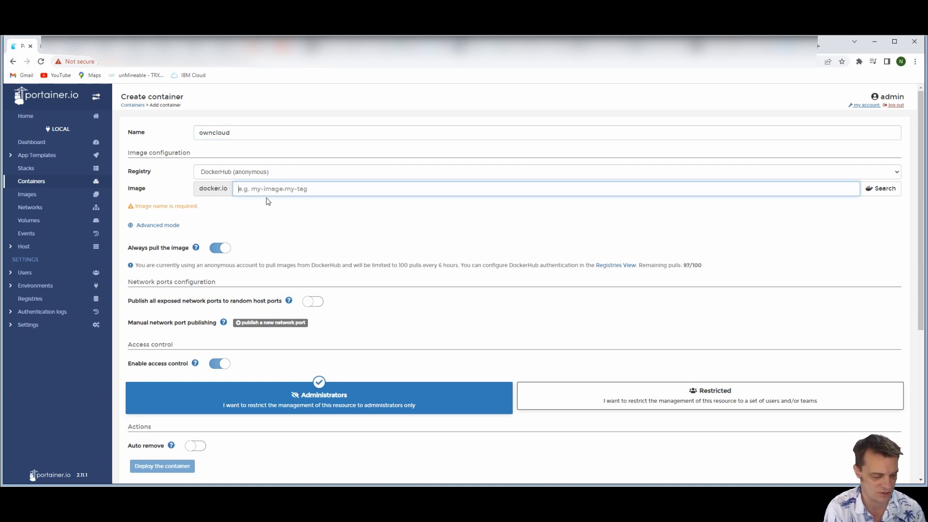
{"action": "type", "text": "owncloud"}
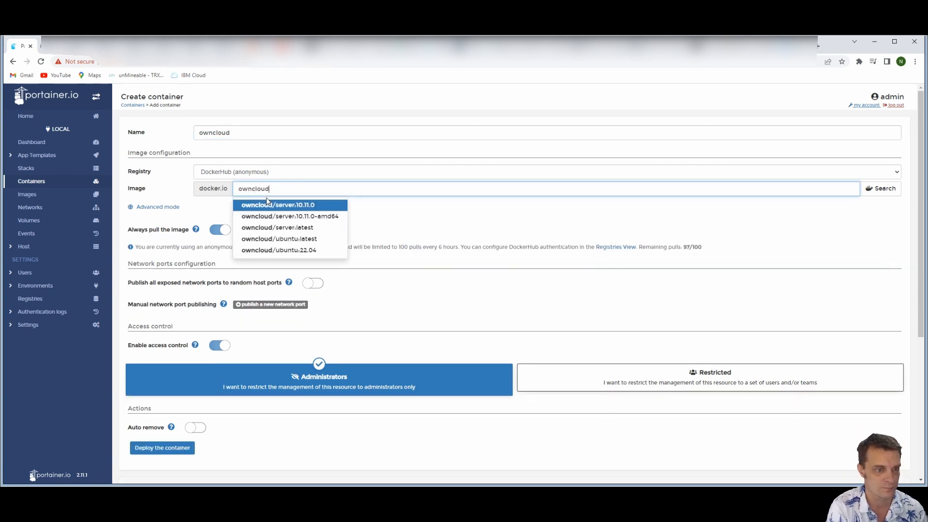
{"action": "left_click", "coordinate": [550, 216]}
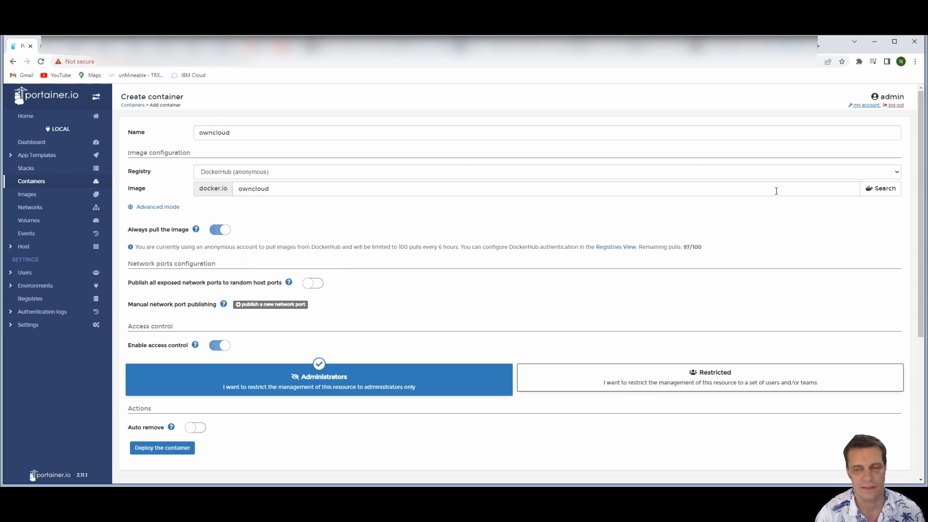
{"action": "left_click", "coordinate": [867, 197]}
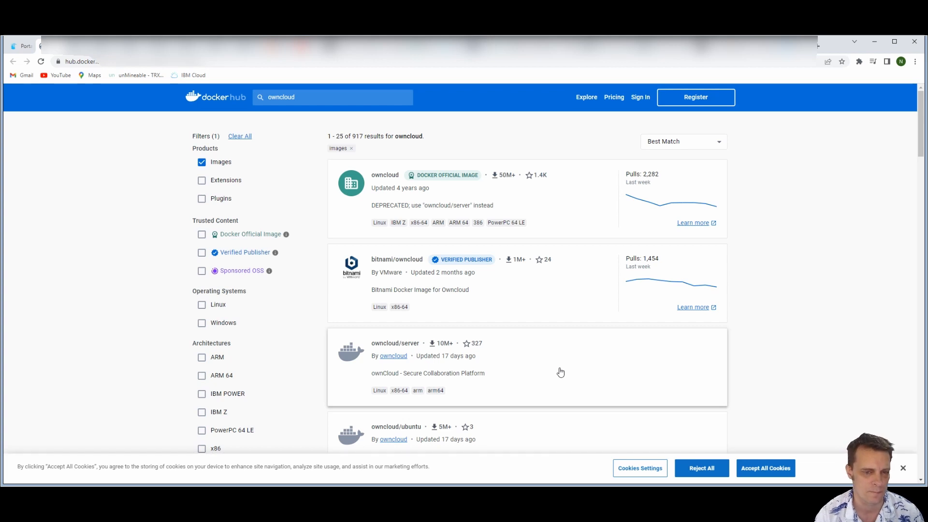
Open the owncloud/server image page on Docker Hub and copy the image reference owncloud/server:latest
{"action": "left_click", "coordinate": [531, 364]}
{"action": "scroll", "coordinate": [401, 275], "scroll_direction": "down", "scroll_amount": 10}
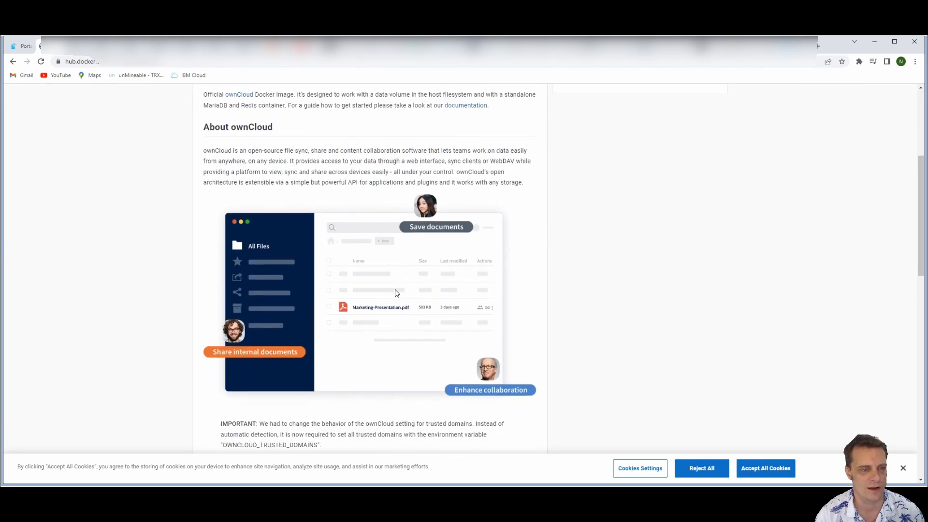
{"action": "scroll", "coordinate": [441, 250], "scroll_direction": "down", "scroll_amount": 1}
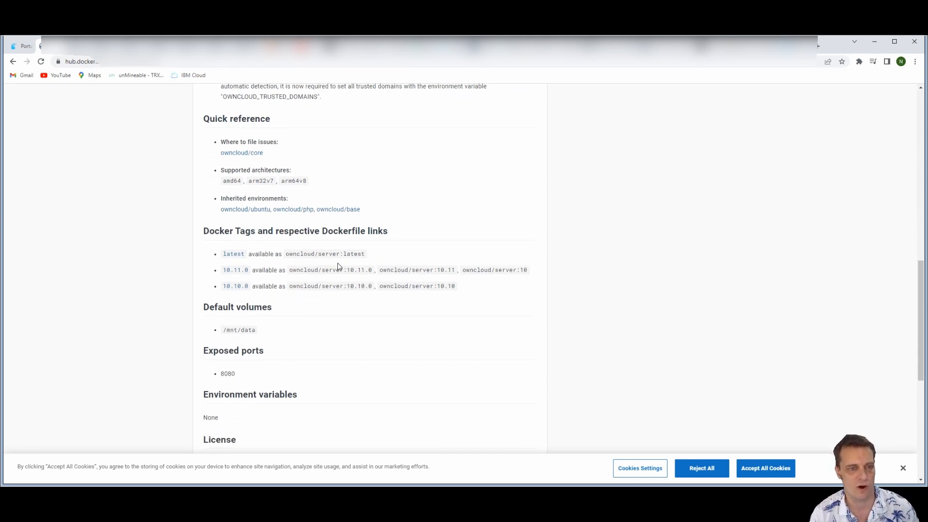
{"action": "left_click_drag", "start_coordinate": [366, 254], "coordinate": [288, 253]}
{"action": "key", "text": "ctrl+c"}
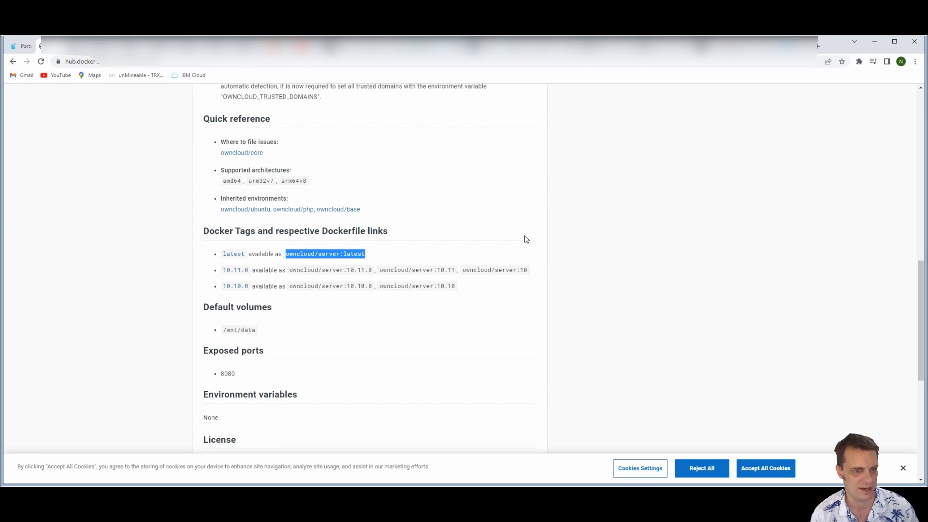
Return to Portainer and replace the container's image name with owncloud/server:latest
{"action": "left_click", "coordinate": [22, 45]}
{"action": "left_click_drag", "start_coordinate": [316, 191], "coordinate": [237, 189]}
{"action": "key", "text": "ctrl+v"}
{"action": "left_click", "coordinate": [379, 214]}
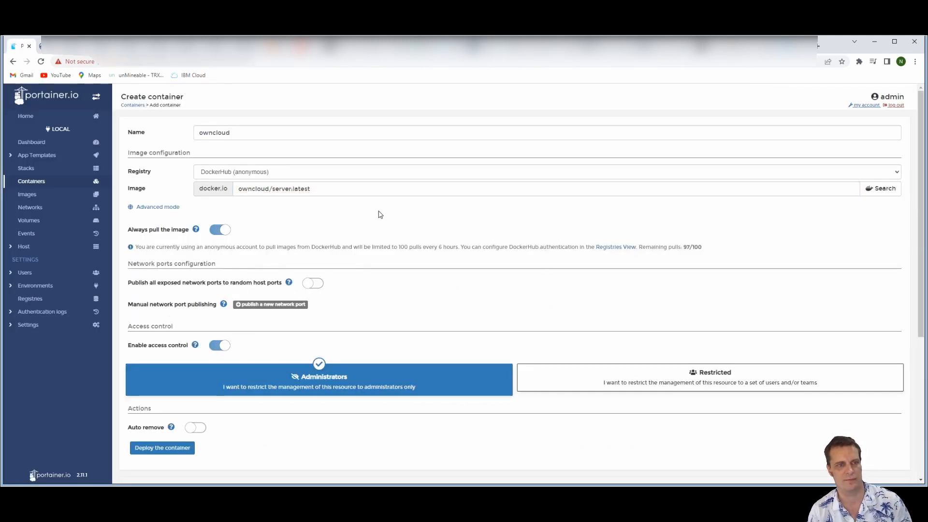
Publish a network port that maps host port 8080 to container port 8080
{"action": "left_click", "coordinate": [259, 306]}
{"action": "left_click", "coordinate": [291, 321]}
{"action": "type", "text": "8080"}
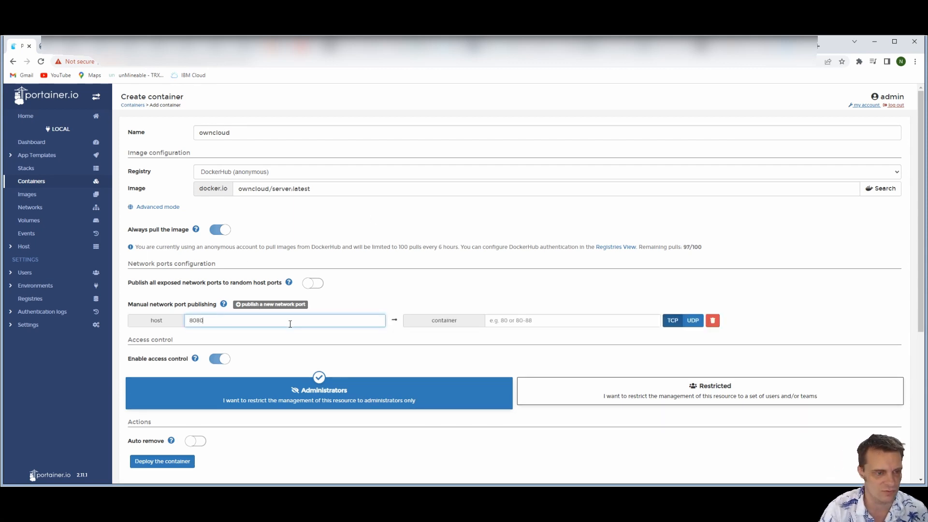
{"action": "left_click", "coordinate": [513, 322]}
{"action": "type", "text": "8080"}
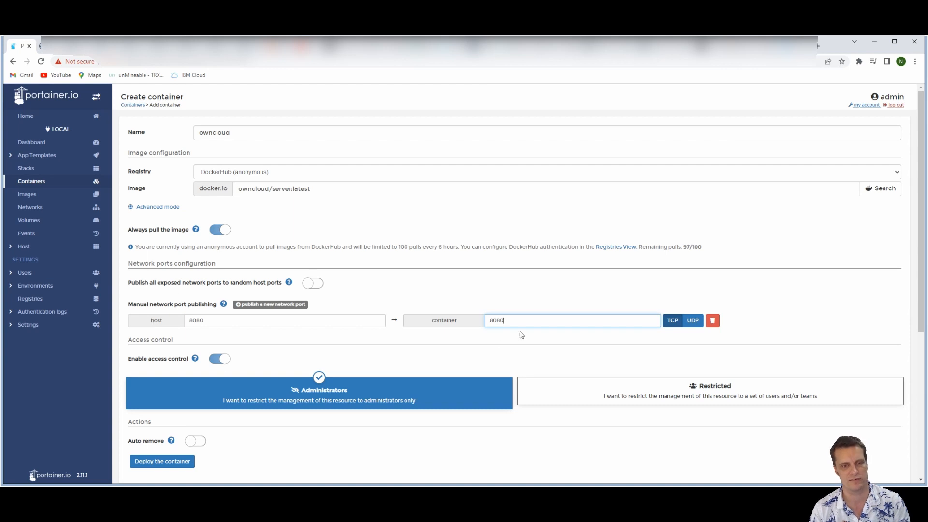
Add five empty volume mappings in the advanced container settings
{"action": "scroll", "coordinate": [568, 287], "scroll_direction": "down", "scroll_amount": 3}
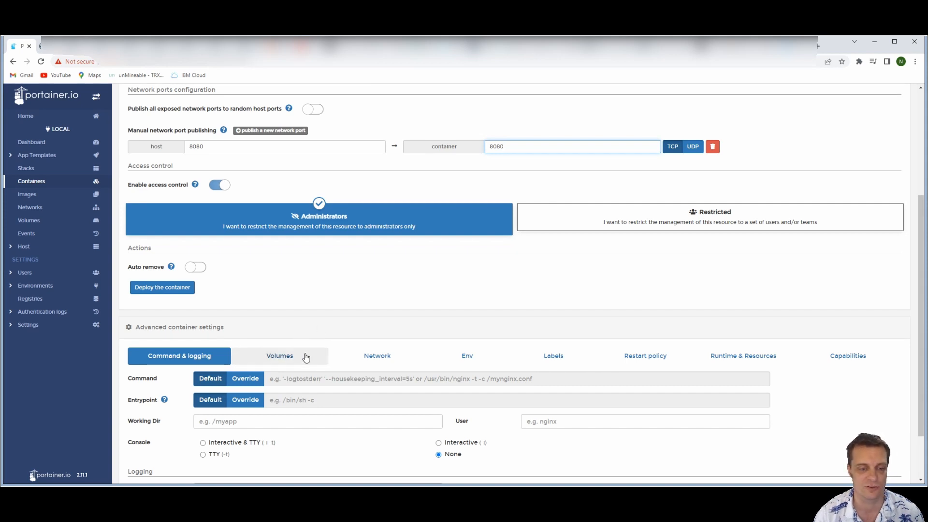
{"action": "left_click", "coordinate": [300, 359]}
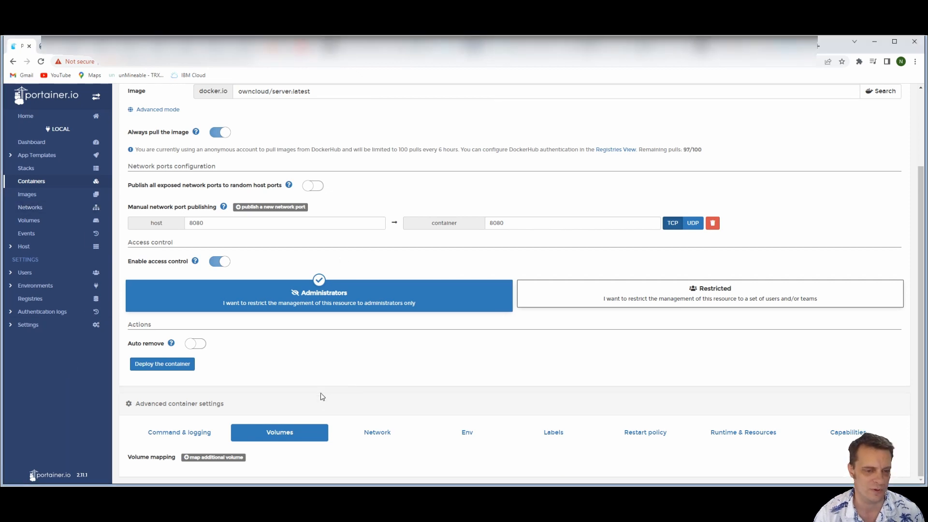
{"action": "left_click", "coordinate": [213, 457]}
{"action": "left_click", "coordinate": [198, 421]}
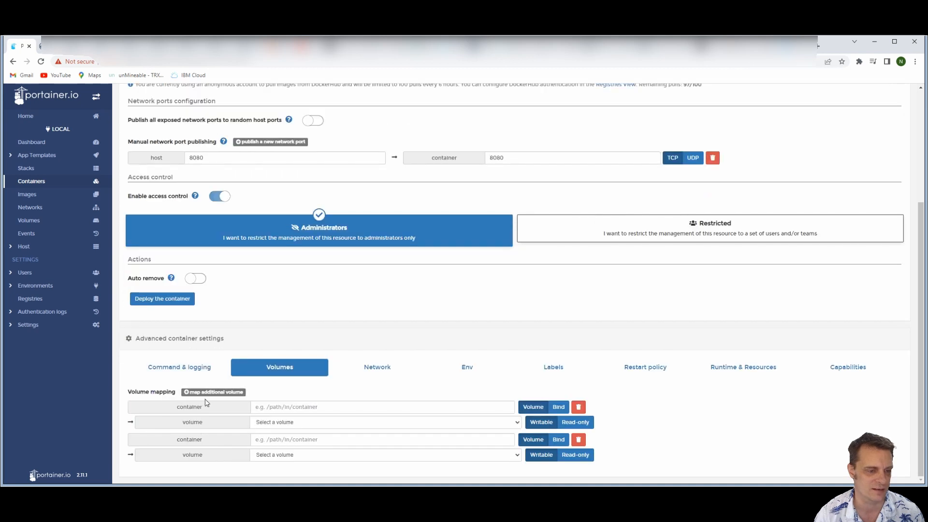
{"action": "left_click", "coordinate": [212, 392]}
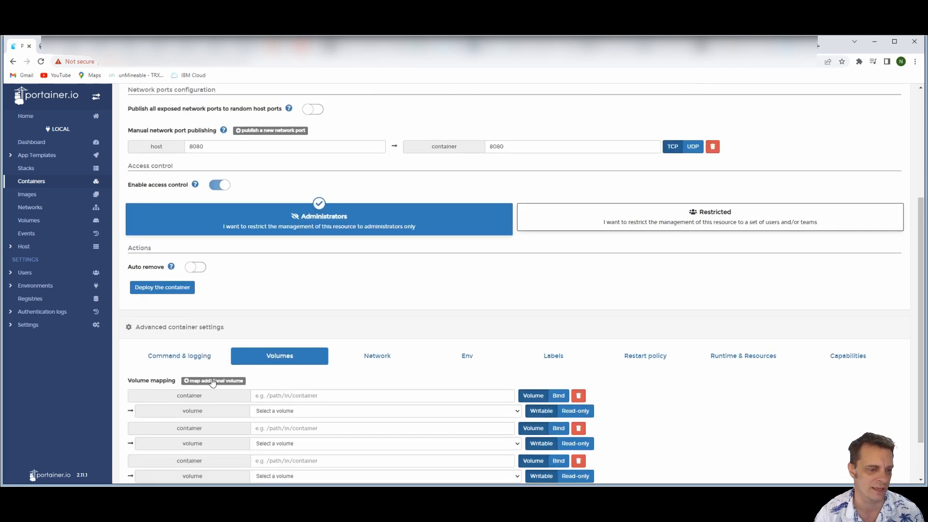
{"action": "left_click", "coordinate": [212, 381]}
{"action": "left_click", "coordinate": [210, 327]}
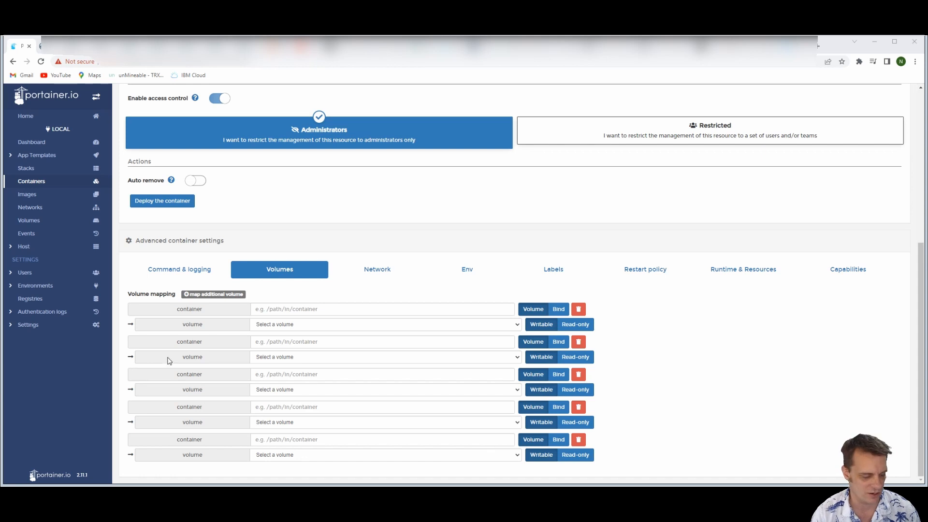
Make the first volume mapping a Bind with the NVRdata1 ownserver folder as container path and /var/www/html as host path
{"action": "left_click", "coordinate": [290, 308]}
{"action": "type", "text": "media/nate/NVRdata1/ownserver"}
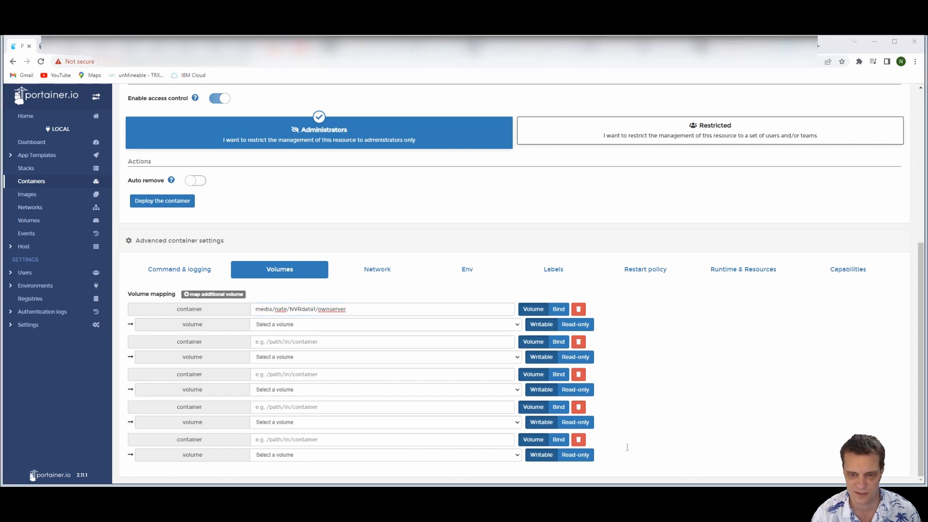
{"action": "left_click", "coordinate": [284, 324]}
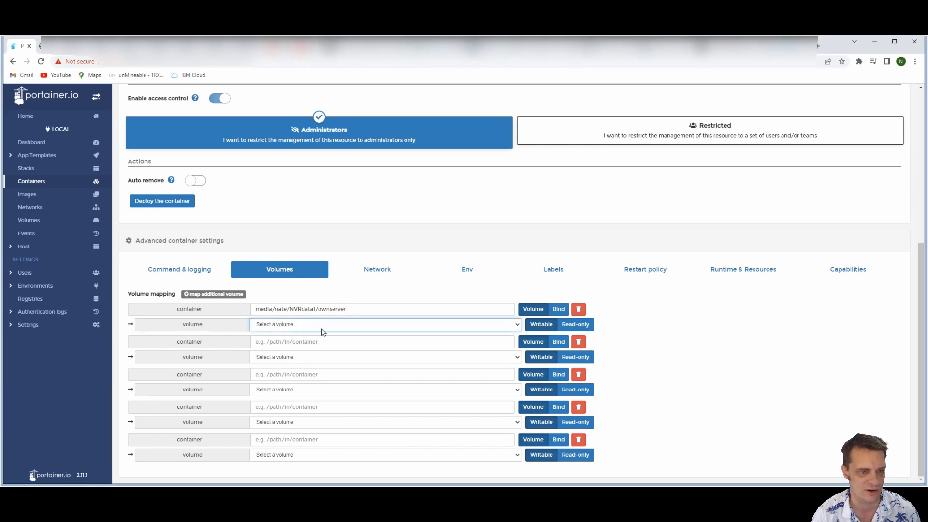
{"action": "left_click", "coordinate": [559, 308]}
{"action": "left_click", "coordinate": [343, 328]}
{"action": "type", "text": "/var/www/html"}
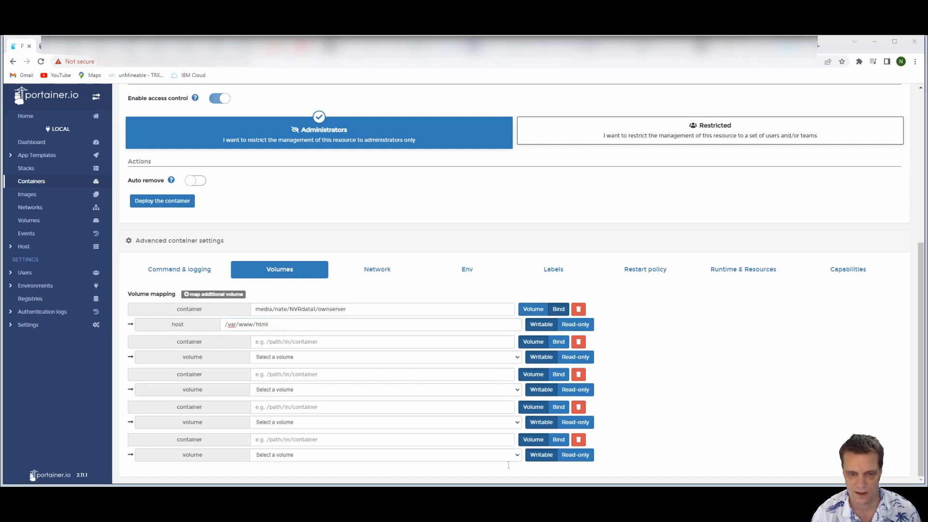
Make the second volume mapping a Bind with the ownserver/config folder as container path and /var/www/html/config as host path
{"action": "left_click", "coordinate": [287, 340]}
{"action": "type", "text": "/media/nate/NVRdata1/ownserver/config"}
{"action": "left_click", "coordinate": [675, 471]}
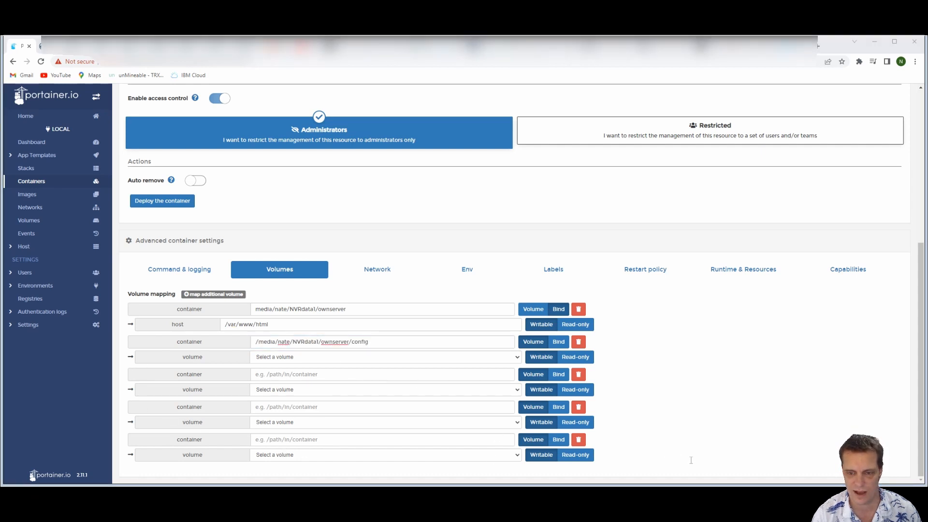
{"action": "left_click", "coordinate": [48, 401]}
{"action": "left_click", "coordinate": [318, 356]}
{"action": "left_click", "coordinate": [558, 342]}
{"action": "left_click", "coordinate": [225, 357]}
{"action": "type", "text": "/var/www/html/config"}
Make the third volume mapping a Bind with the ownserver/apps folder as container path and /var/www/html/apps as host path
{"action": "left_click", "coordinate": [614, 487]}
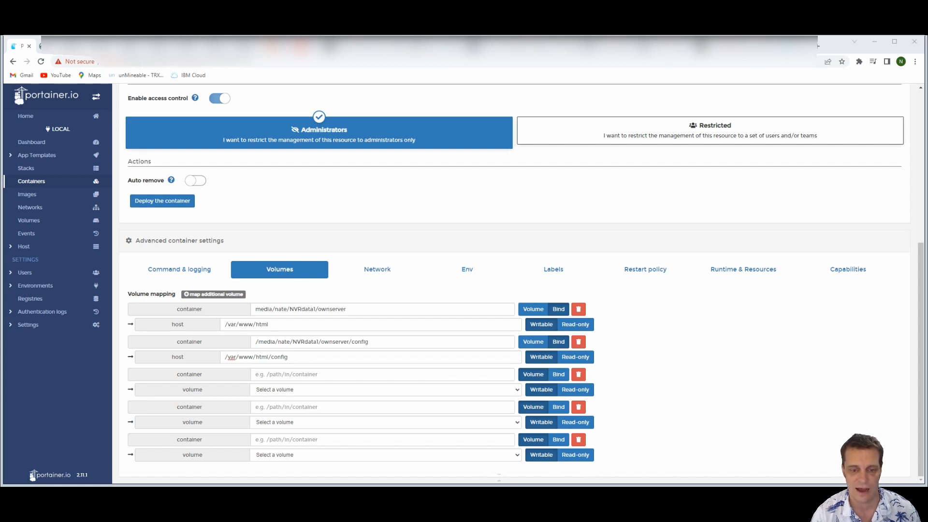
{"action": "left_click", "coordinate": [119, 398]}
{"action": "left_click", "coordinate": [275, 373]}
{"action": "type", "text": "/media/nate/NVRdata1/ownserver/apps"}
{"action": "left_click", "coordinate": [550, 379]}
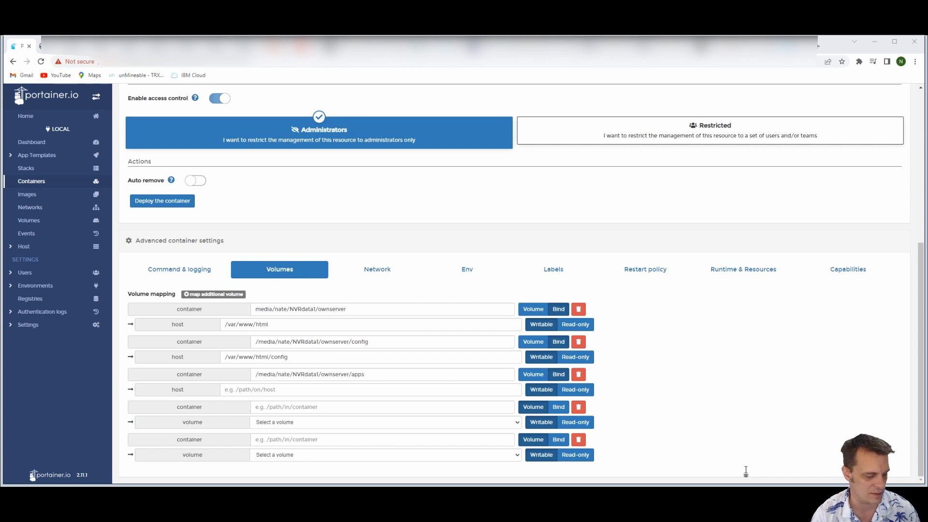
{"action": "left_click", "coordinate": [68, 388]}
{"action": "left_click", "coordinate": [273, 391]}
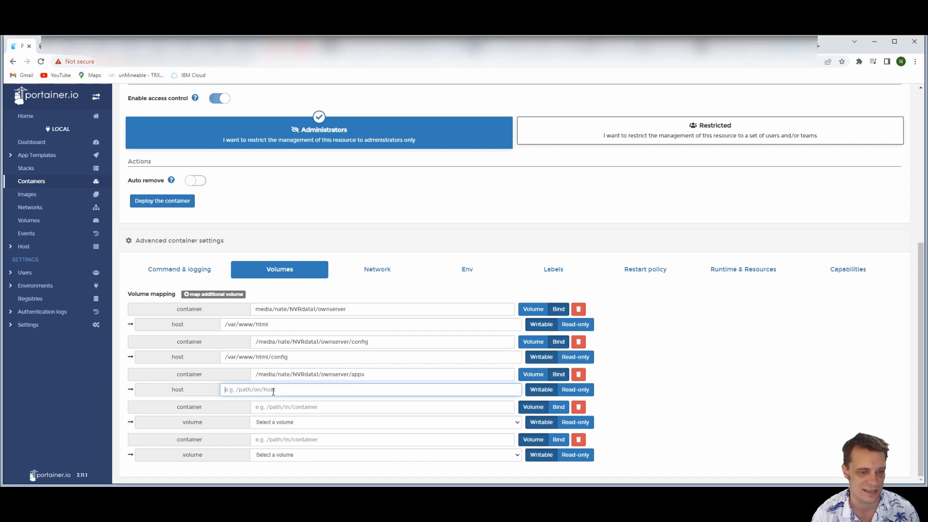
{"action": "type", "text": "/var/www/html/apps"}
Make the fourth volume mapping a Bind with the ownserver/mnt/data folder as container path and /mnt/data as host path
{"action": "key", "text": "alt+Tab"}
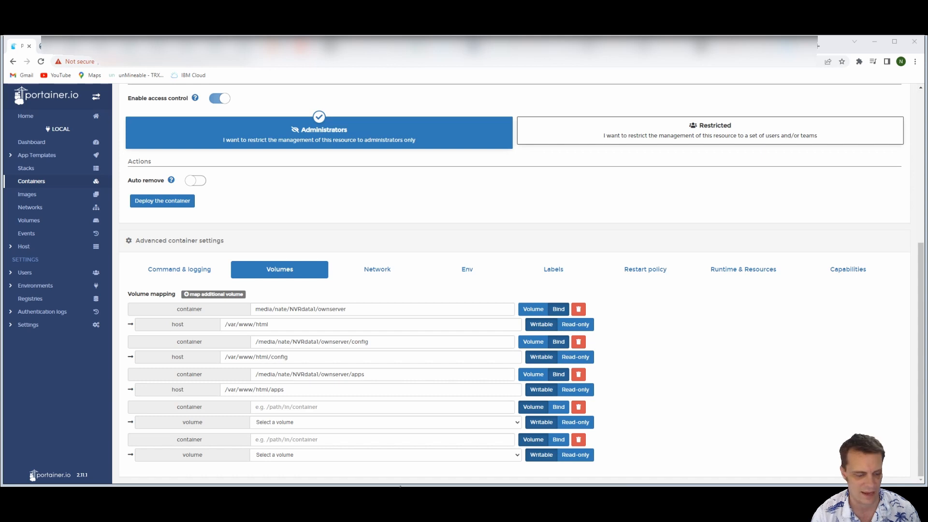
{"action": "key", "text": "alt+Tab"}
{"action": "left_click", "coordinate": [295, 406]}
{"action": "type", "text": "/media/nate/NVRdata1/ownserver/mnt/data"}
{"action": "left_click", "coordinate": [558, 407]}
{"action": "key", "text": "alt+Tab"}
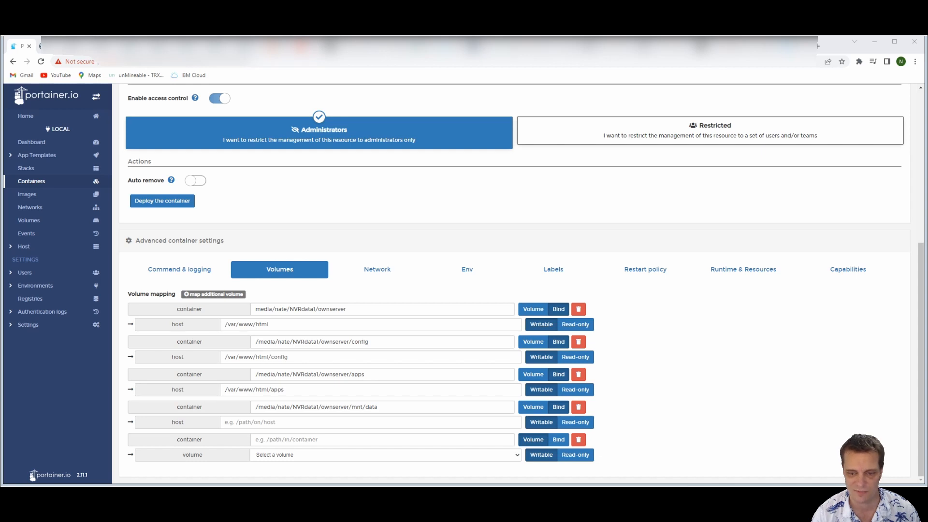
{"action": "key", "text": "alt+Tab"}
{"action": "left_click", "coordinate": [291, 422]}
{"action": "type", "text": "/mnt/data"}
Make the fifth volume mapping a Bind with the ownserver/data folder as container path and /var/www/html/data as host path
{"action": "key", "text": "alt+Tab"}
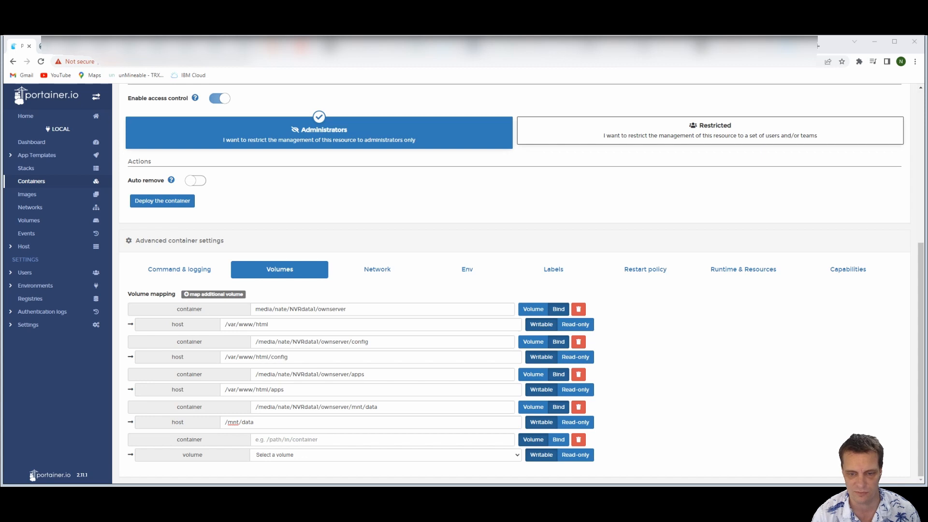
{"action": "key", "text": "alt+Tab"}
{"action": "left_click", "coordinate": [248, 440]}
{"action": "type", "text": "/media/nate/NVRdata1/ownserver/data"}
{"action": "key", "text": "alt+Tab"}
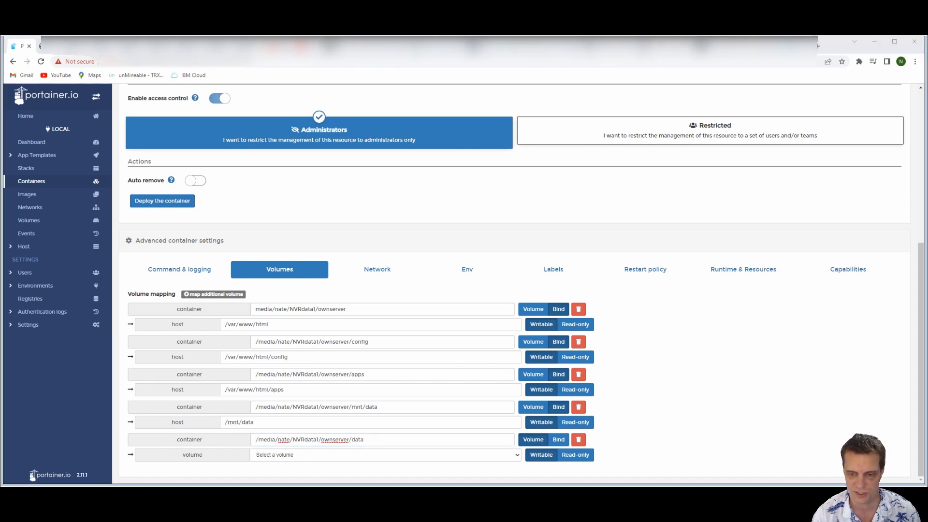
{"action": "key", "text": "alt+Tab"}
{"action": "left_click", "coordinate": [280, 455]}
{"action": "left_click", "coordinate": [558, 439]}
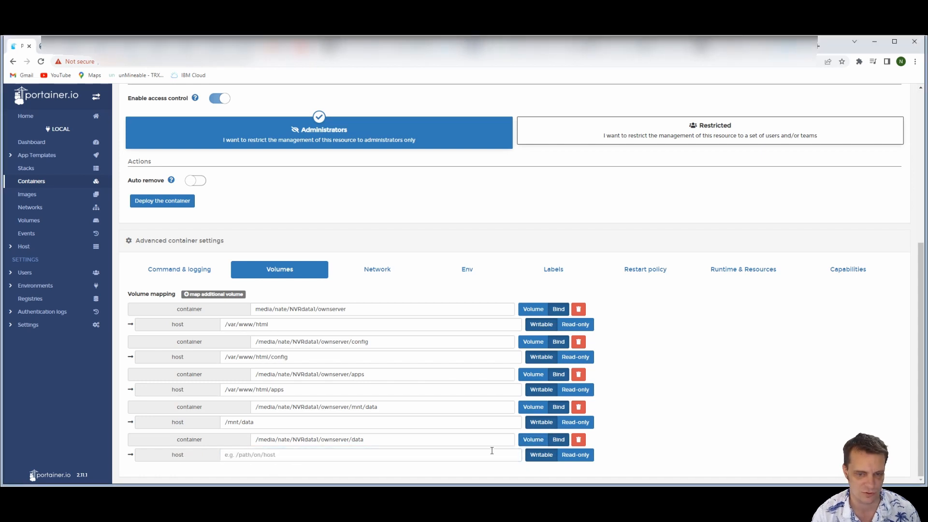
{"action": "left_click", "coordinate": [381, 450]}
{"action": "type", "text": "/var/www/html/data"}
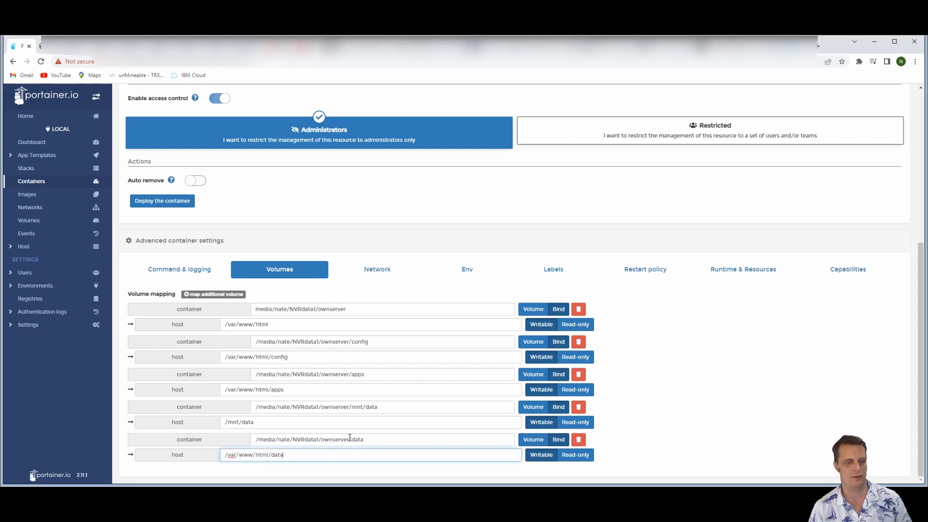
{"action": "left_click_drag", "start_coordinate": [322, 438], "coordinate": [215, 438]}
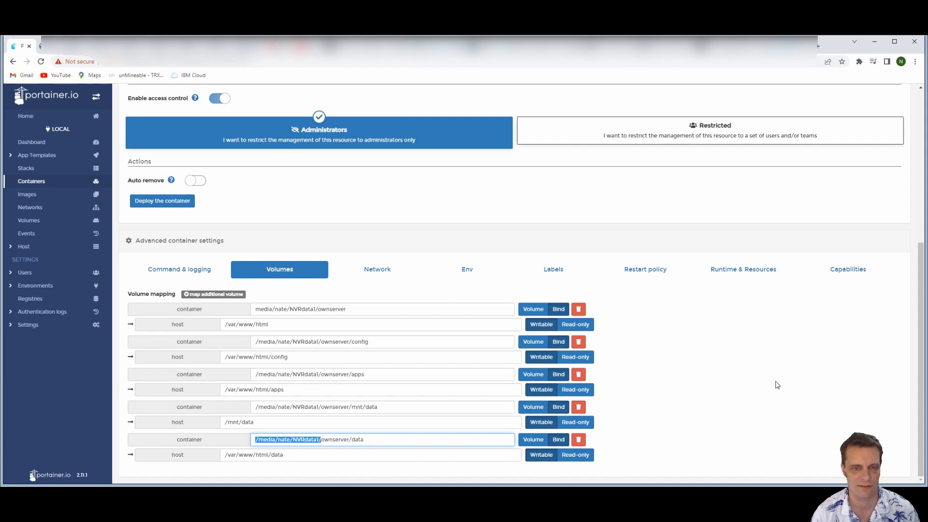
Add an environment variable named OWNCLOUD_DOMAIN with the value 192.168.1.132:8080
{"action": "left_click", "coordinate": [468, 274]}
{"action": "left_click", "coordinate": [181, 449]}
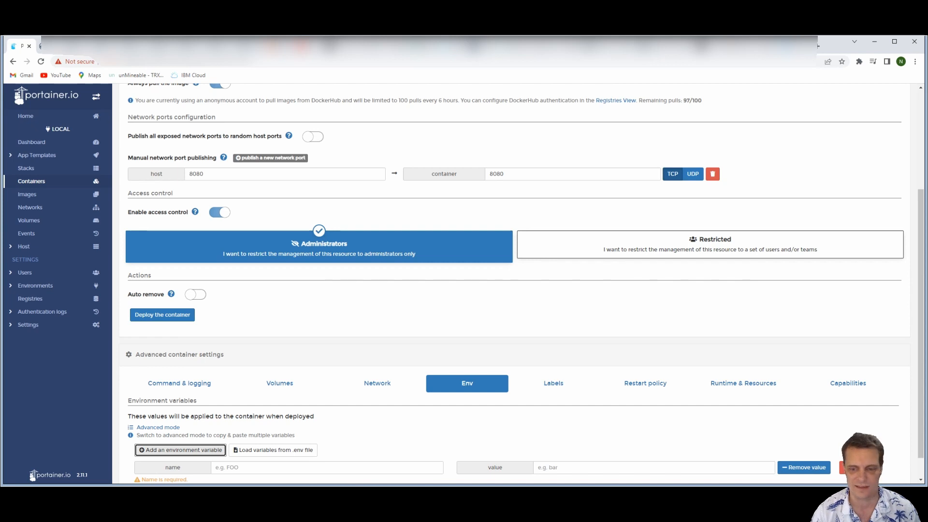
{"action": "key", "text": "alt+Tab"}
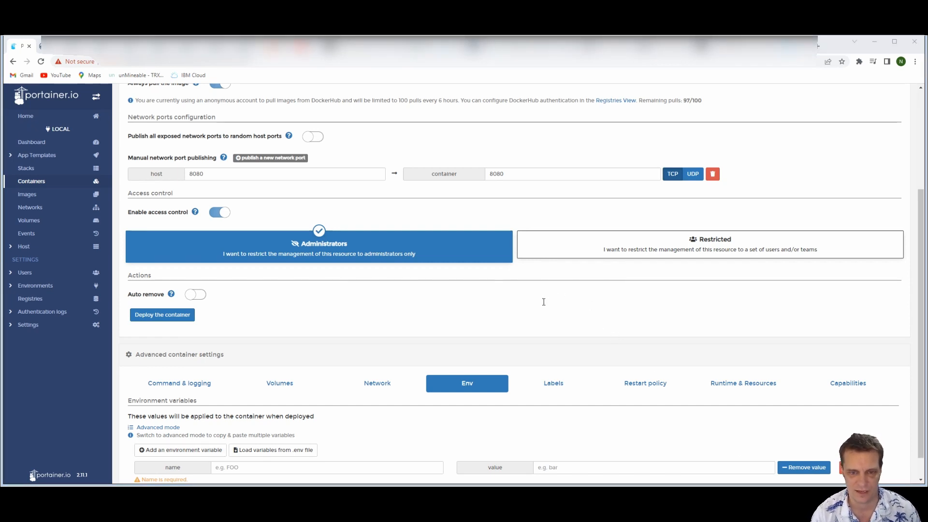
{"action": "key", "text": "alt+Tab"}
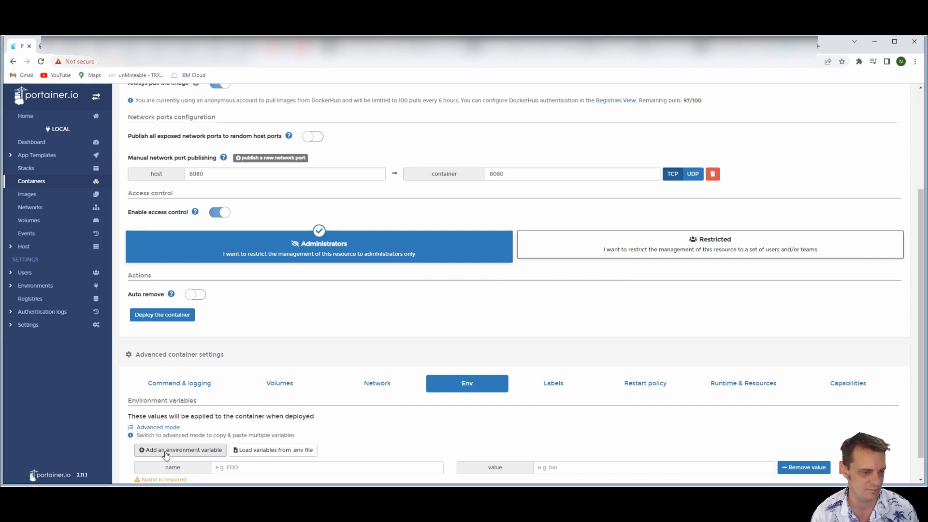
{"action": "left_click", "coordinate": [257, 467]}
{"action": "type", "text": "OWNCLOUD_DOMAIN"}
{"action": "key", "text": "alt+Tab"}
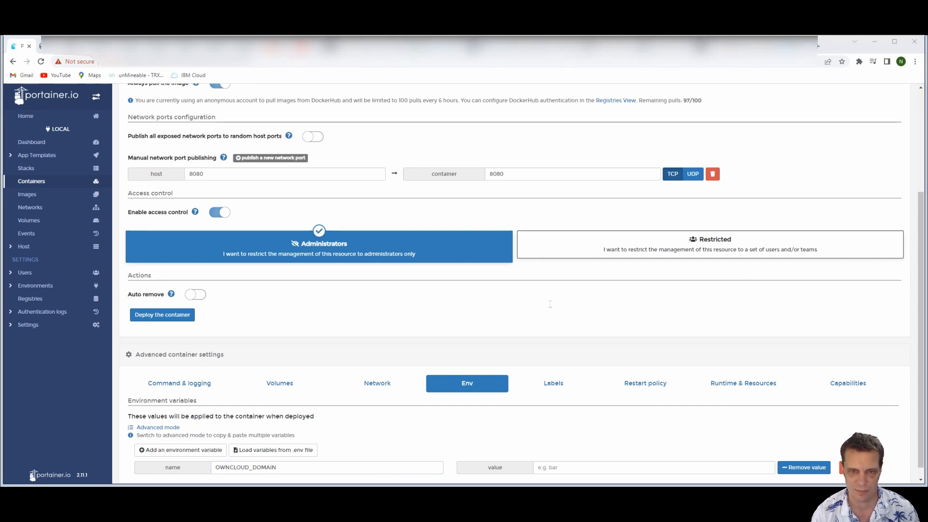
{"action": "key", "text": "alt+Tab"}
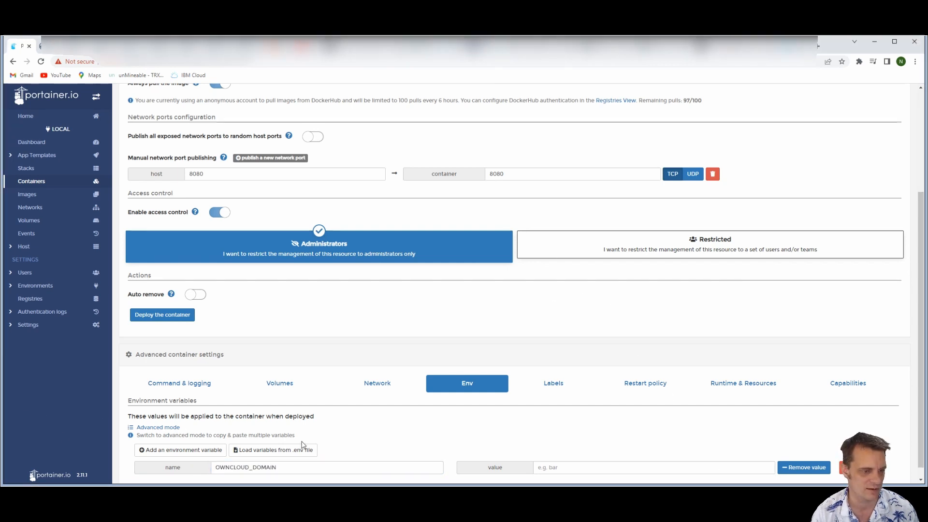
{"action": "key", "text": "Tab"}
{"action": "type", "text": "192.168.1.132:8080"}
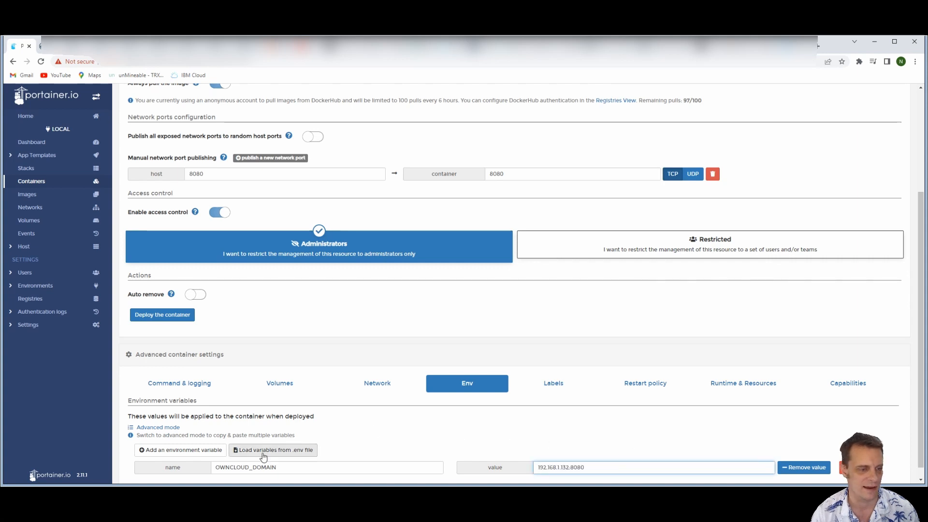
Review the container's volume mappings and deploy the container
{"action": "left_click", "coordinate": [235, 385]}
{"action": "scroll", "coordinate": [433, 338], "scroll_direction": "down", "scroll_amount": 2}
{"action": "scroll", "coordinate": [373, 293], "scroll_direction": "up", "scroll_amount": 3}
{"action": "left_click", "coordinate": [145, 380]}
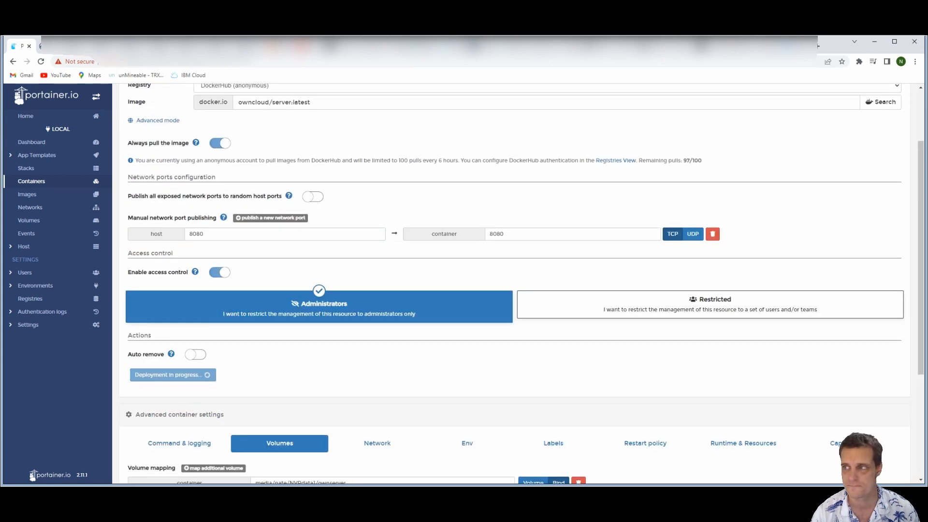
{"action": "scroll", "coordinate": [383, 259], "scroll_direction": "down", "scroll_amount": 2}
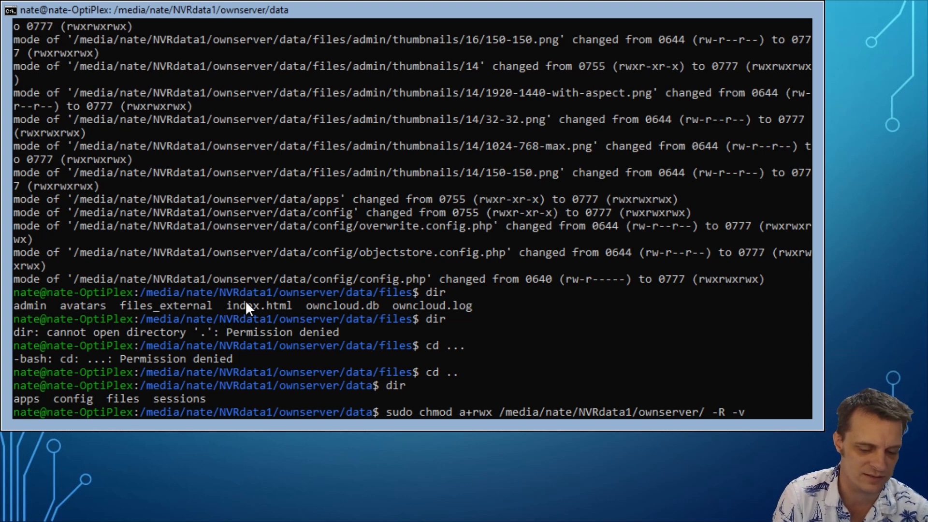
In the terminal, run sudo chmod a+rwx with -R -v on the ownserver folder, enter the sudo password, and list the data folder
{"action": "key", "text": "Return"}
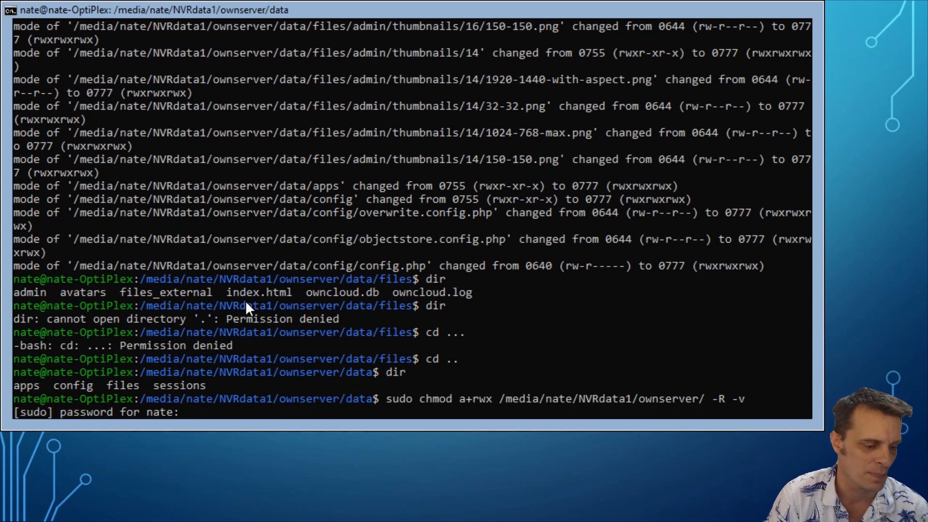
{"action": "key", "text": "Return"}
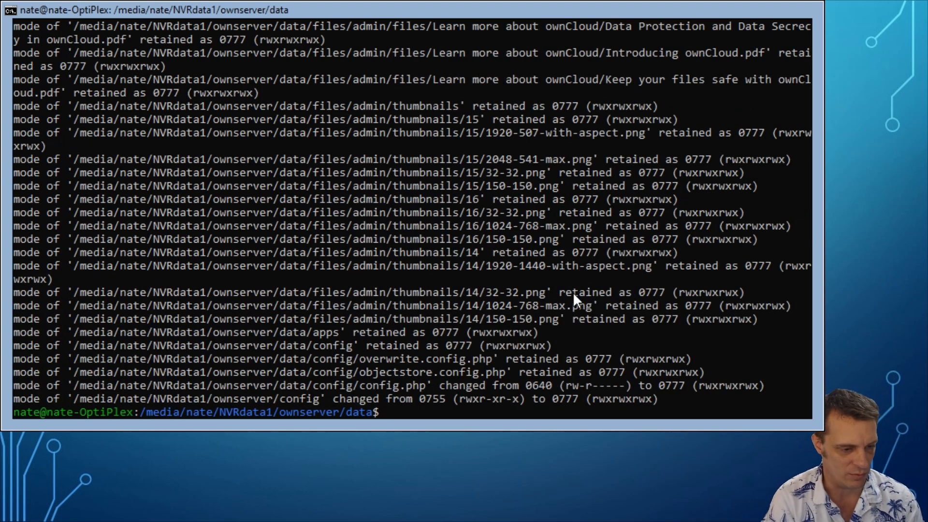
{"action": "type", "text": "dir"}
{"action": "key", "text": "Return"}
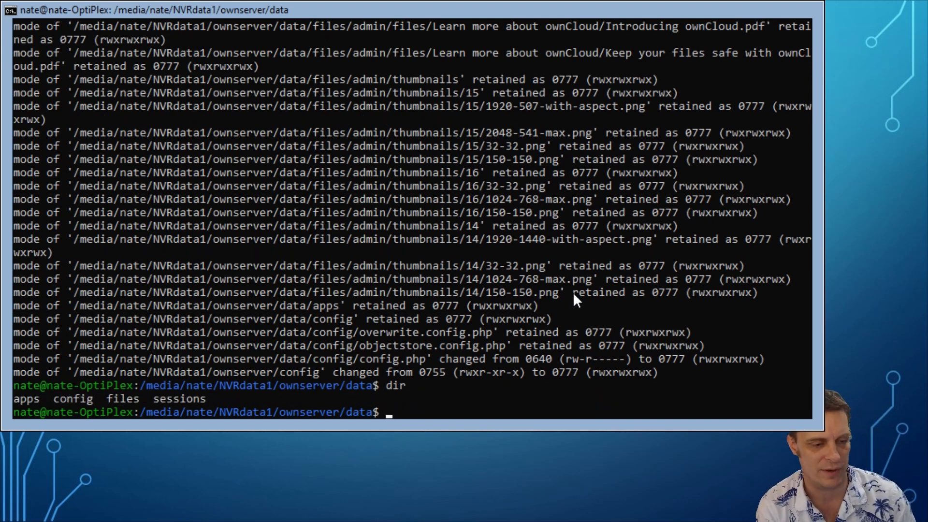
Change to the files subfolder of the data folder and list its contents with dir
{"action": "type", "text": "cd "}
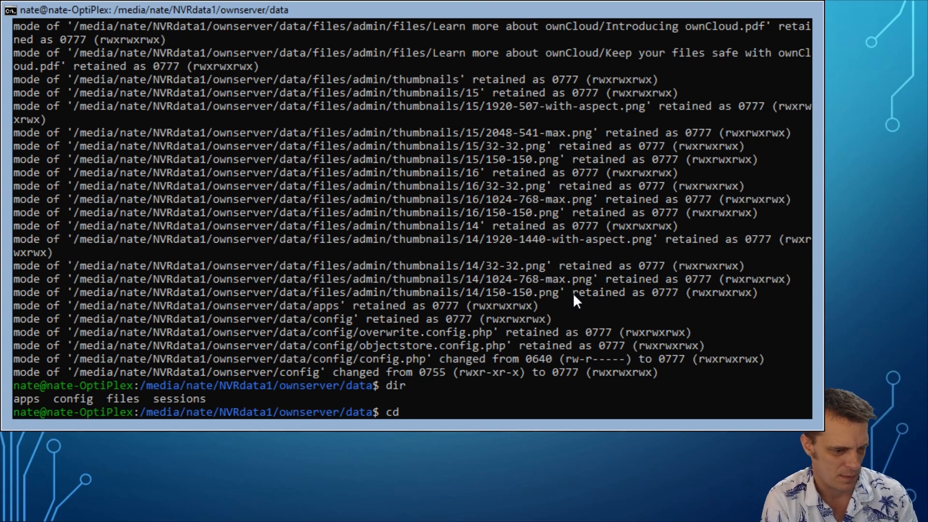
{"action": "type", "text": "files"}
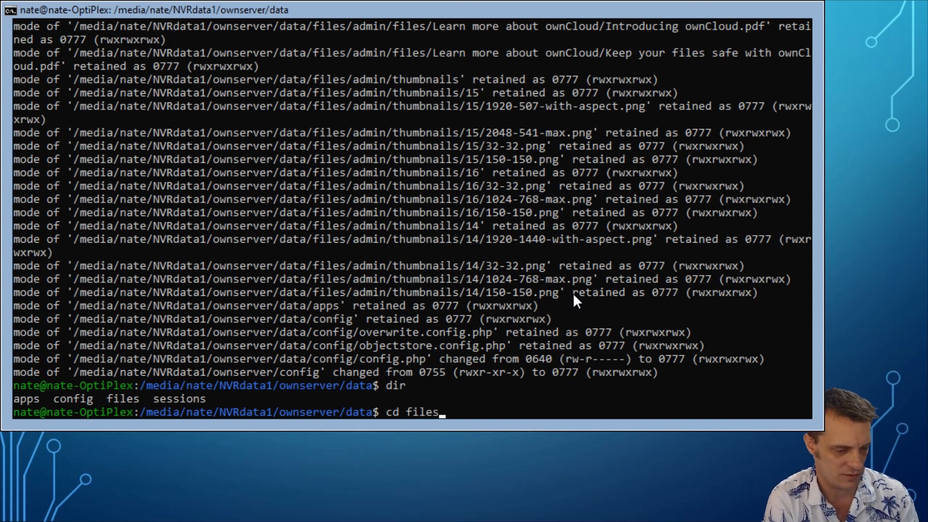
{"action": "key", "text": "Return"}
{"action": "type", "text": "dir"}
{"action": "key", "text": "Return"}
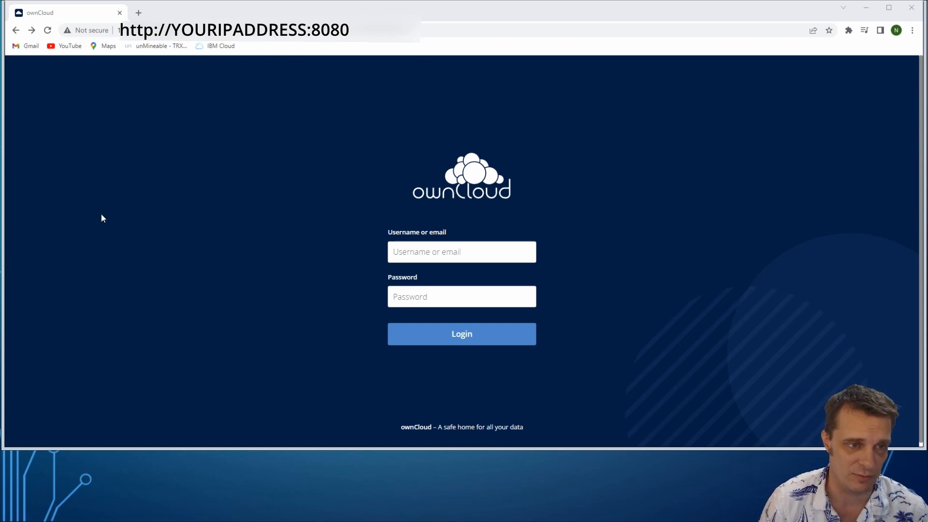
In the browser, log in to ownCloud as admin with the account password and dismiss the saved-passwords prompt
{"action": "left_click", "coordinate": [438, 251]}
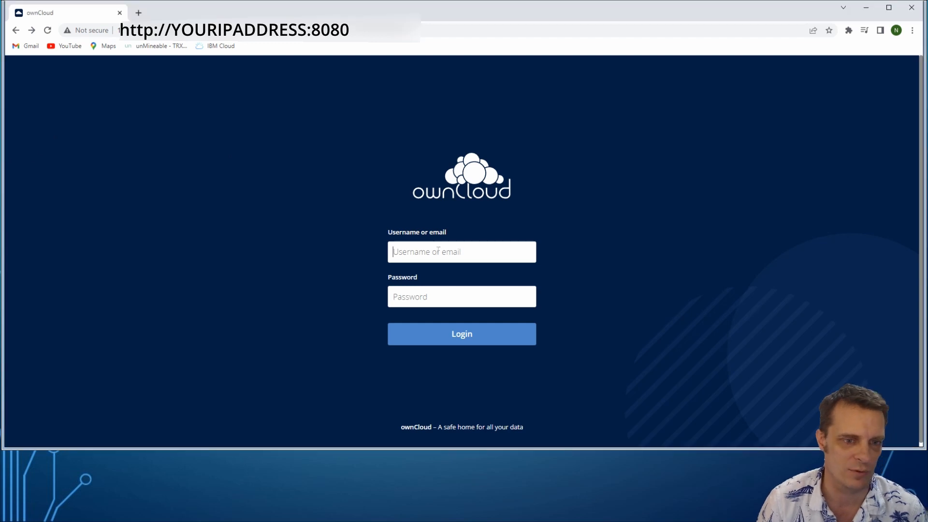
{"action": "type", "text": "admin"}
{"action": "key", "text": "Tab"}
{"action": "type", "text": "a"}
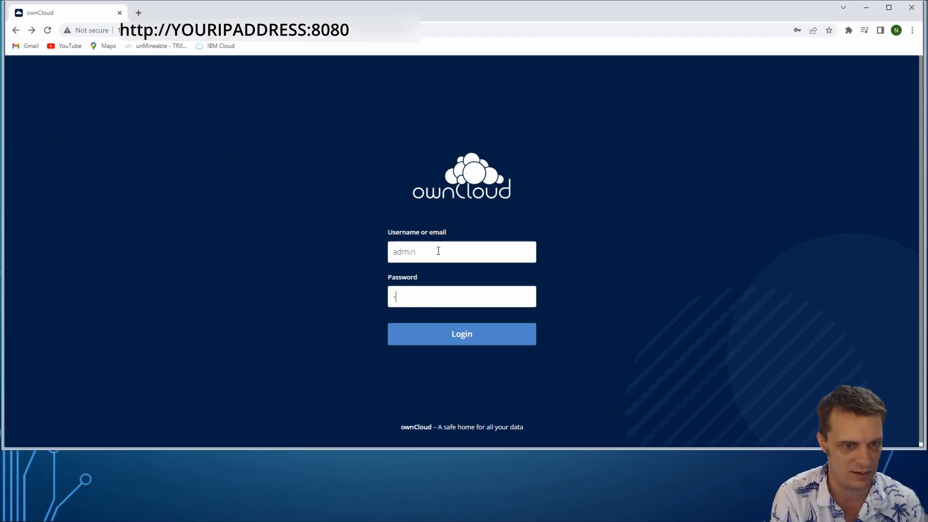
{"action": "type", "text": "dmin"}
{"action": "left_click", "coordinate": [464, 342]}
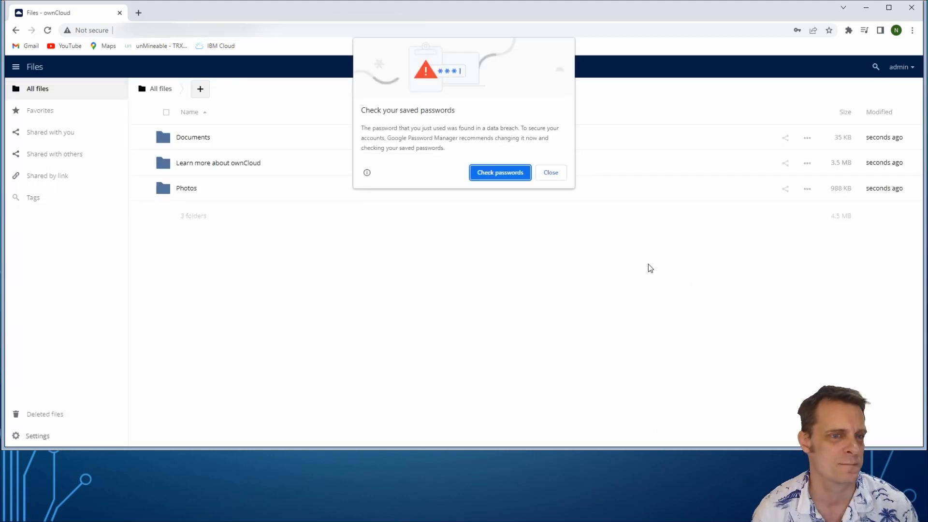
{"action": "left_click", "coordinate": [545, 174]}
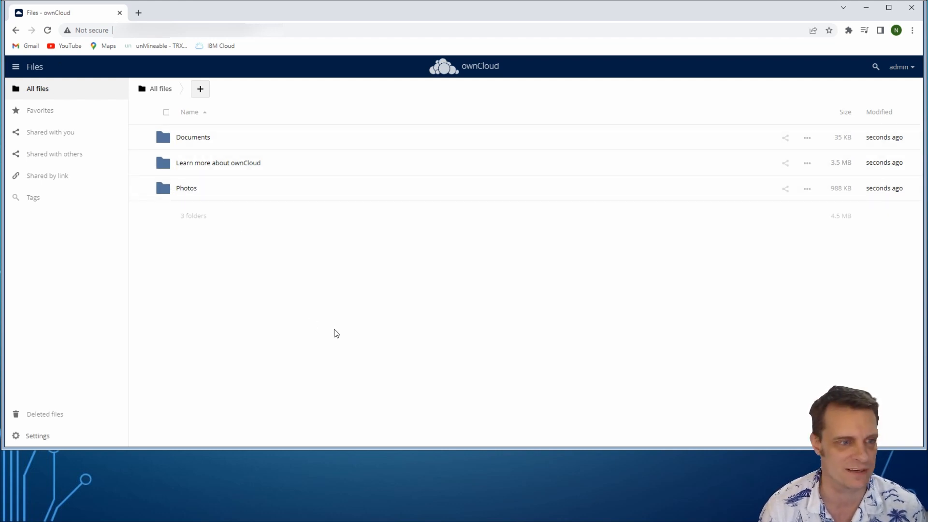
Preview Lake-Constance.jpg in the Photos folder, look into the Documents folder, and return to All files
{"action": "left_click", "coordinate": [207, 189]}
{"action": "left_click", "coordinate": [191, 191]}
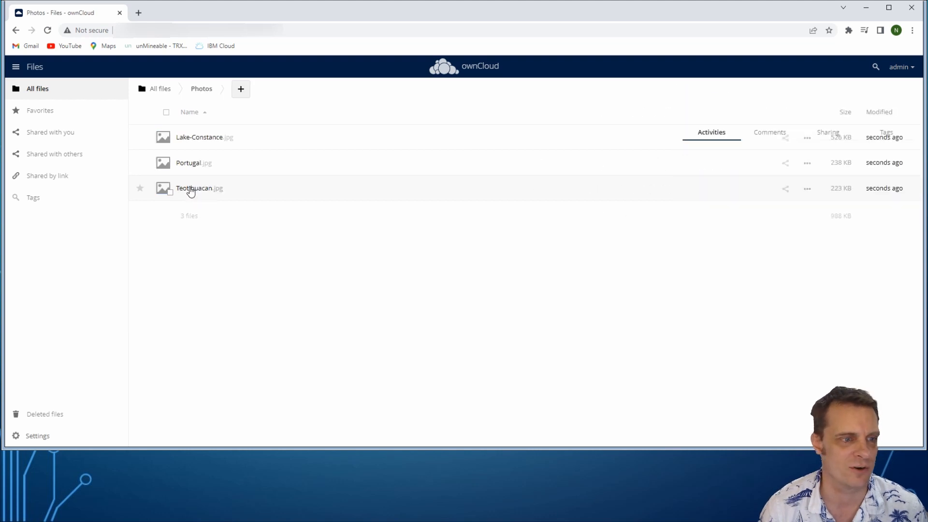
{"action": "left_click", "coordinate": [198, 139]}
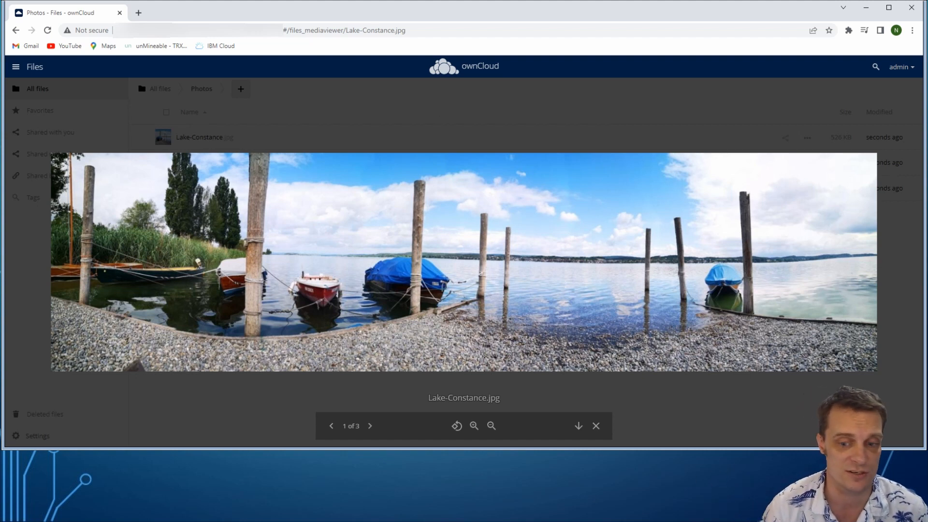
{"action": "key", "text": "Escape"}
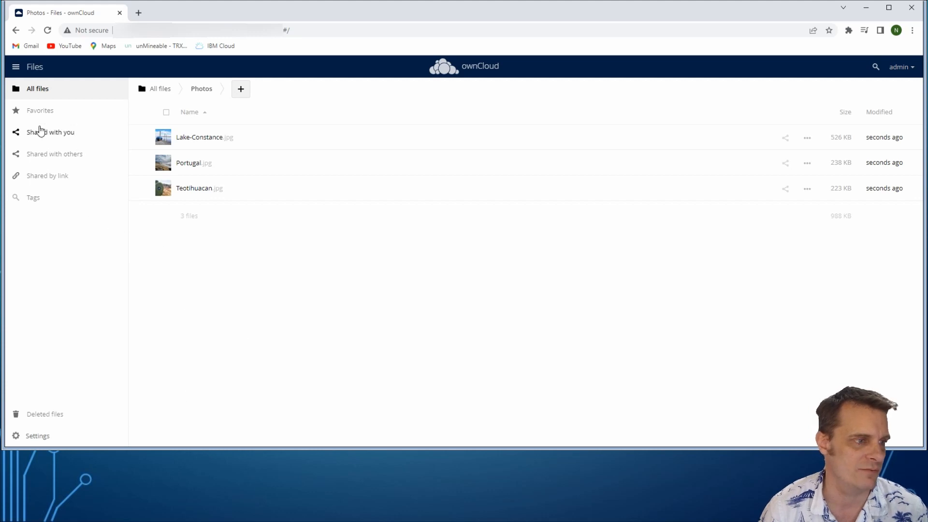
{"action": "left_click", "coordinate": [156, 90]}
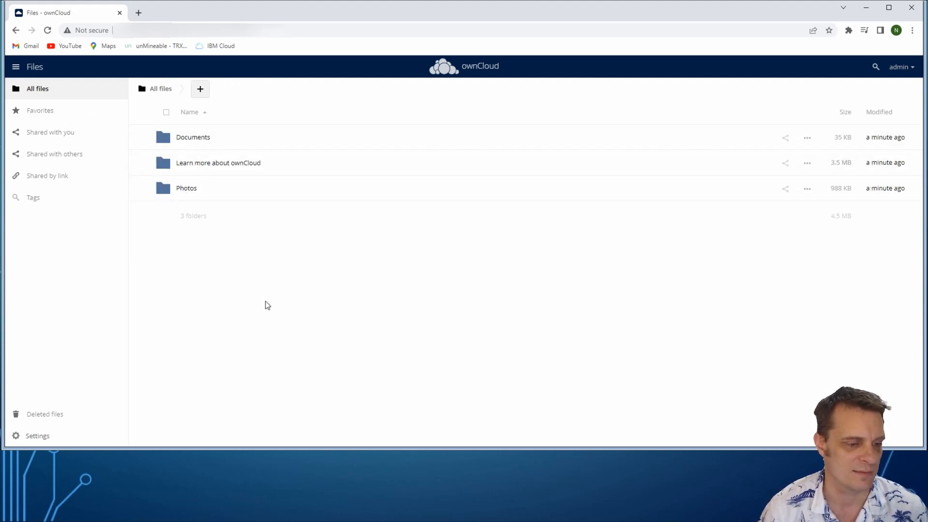
{"action": "left_click", "coordinate": [191, 140]}
{"action": "left_click", "coordinate": [140, 89]}
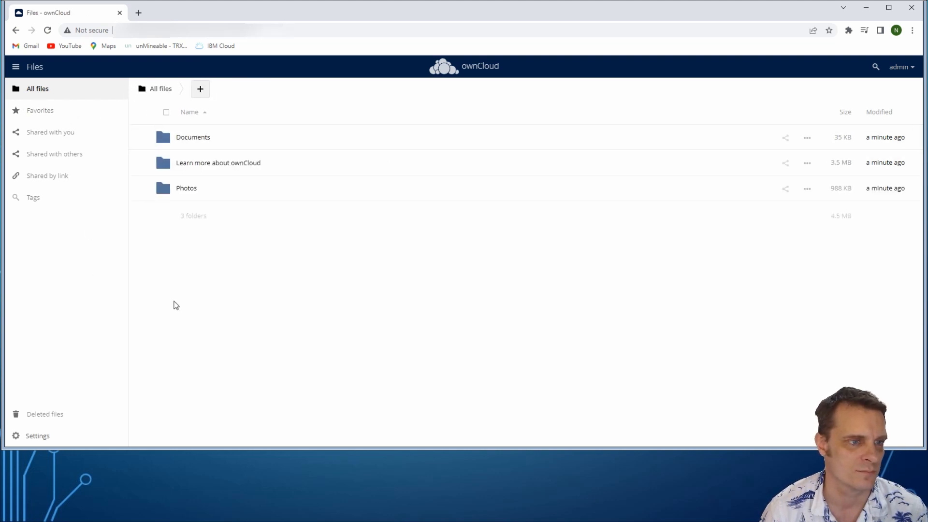
Open user management and set a new account password for the admin user
{"action": "left_click", "coordinate": [900, 69]}
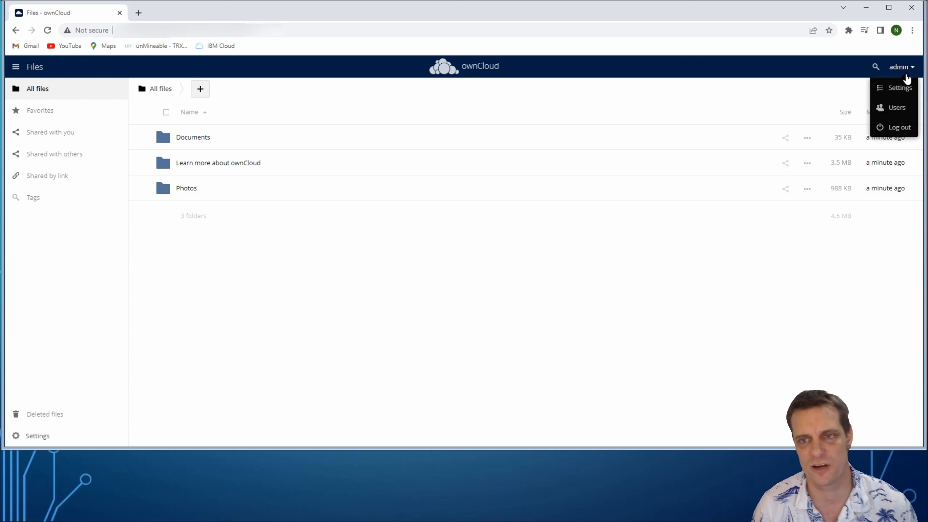
{"action": "left_click", "coordinate": [897, 107]}
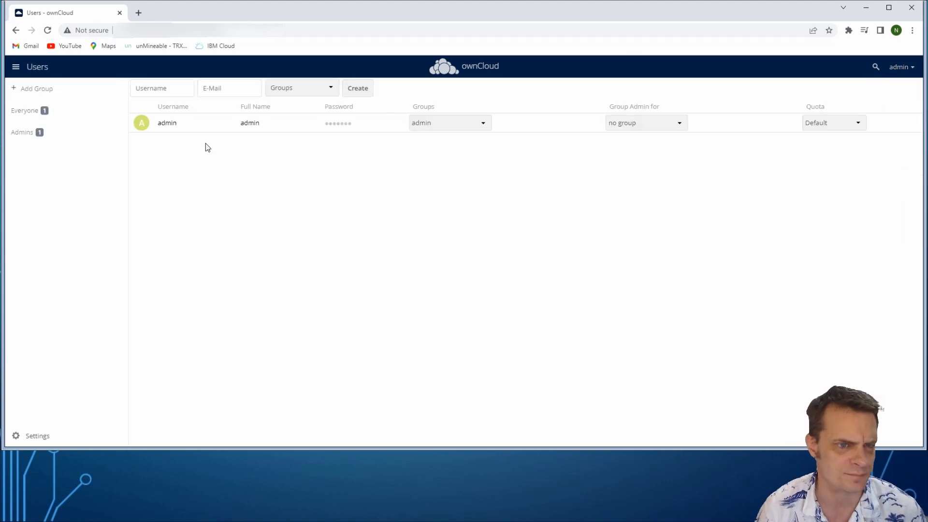
{"action": "left_click", "coordinate": [327, 127]}
{"action": "type", "text": "********"}
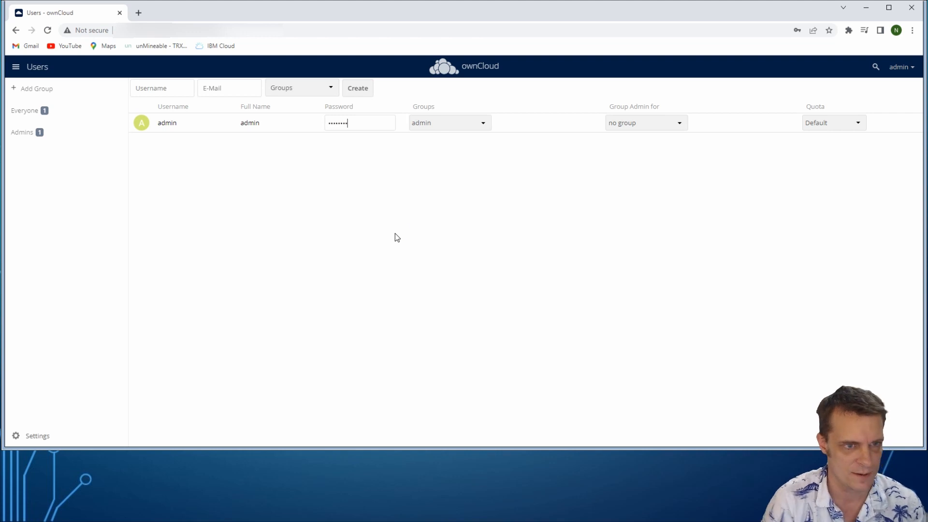
{"action": "key", "text": "Return"}
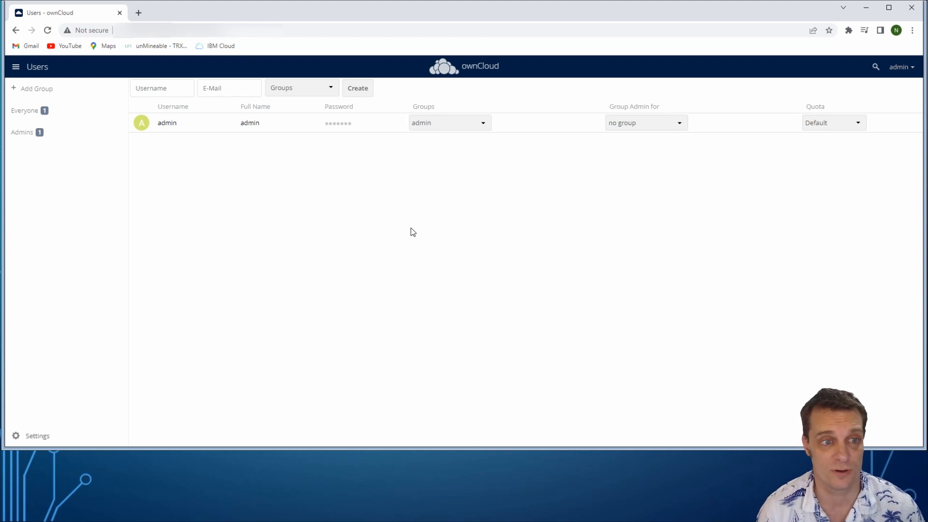
Open the personal general settings and check the e-mail address entered for the admin account
{"action": "left_click", "coordinate": [898, 68]}
{"action": "left_click", "coordinate": [899, 91]}
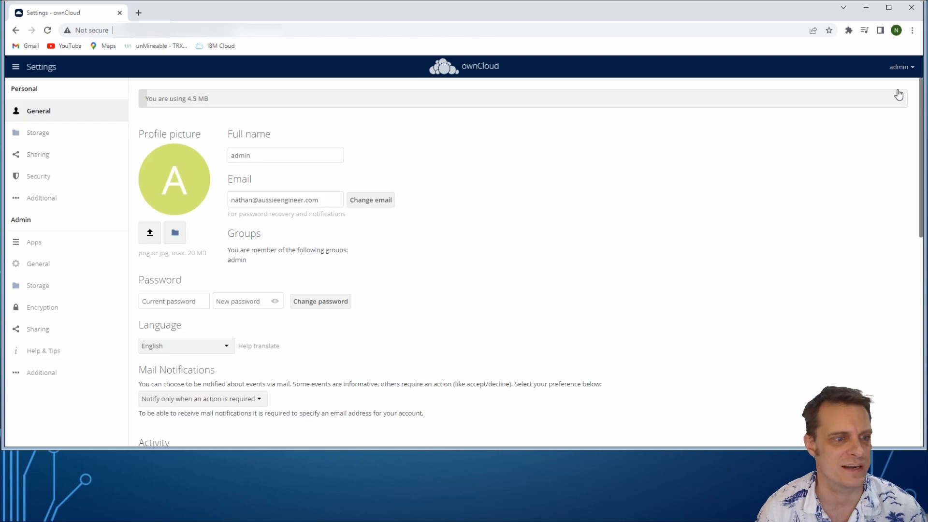
{"action": "left_click_drag", "start_coordinate": [336, 202], "coordinate": [224, 214]}
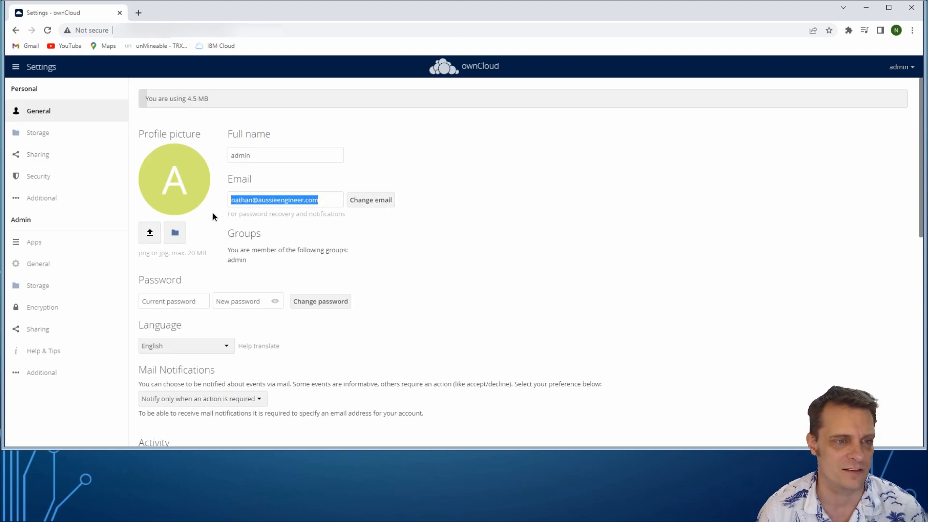
{"action": "left_click", "coordinate": [502, 204]}
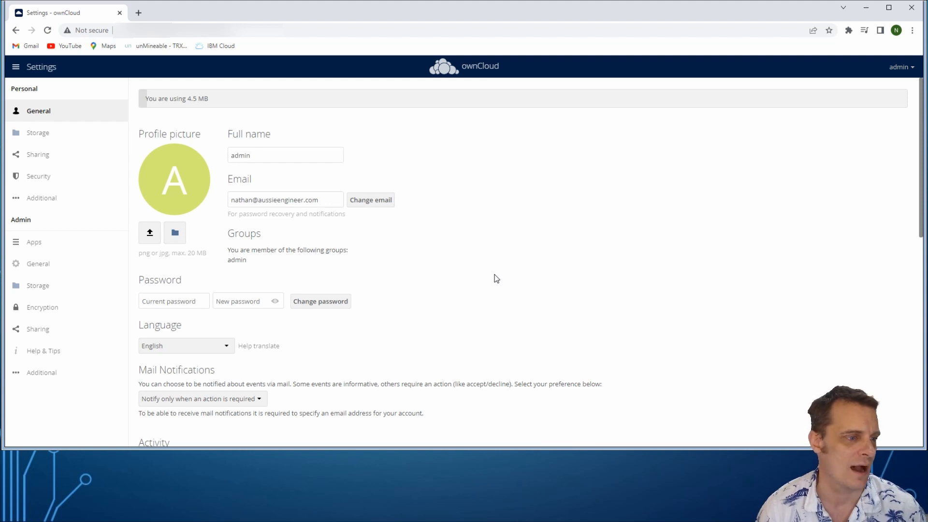
In the admin general settings, set the email server's send mode to smtp and enter the sender's from address
{"action": "left_click", "coordinate": [45, 266]}
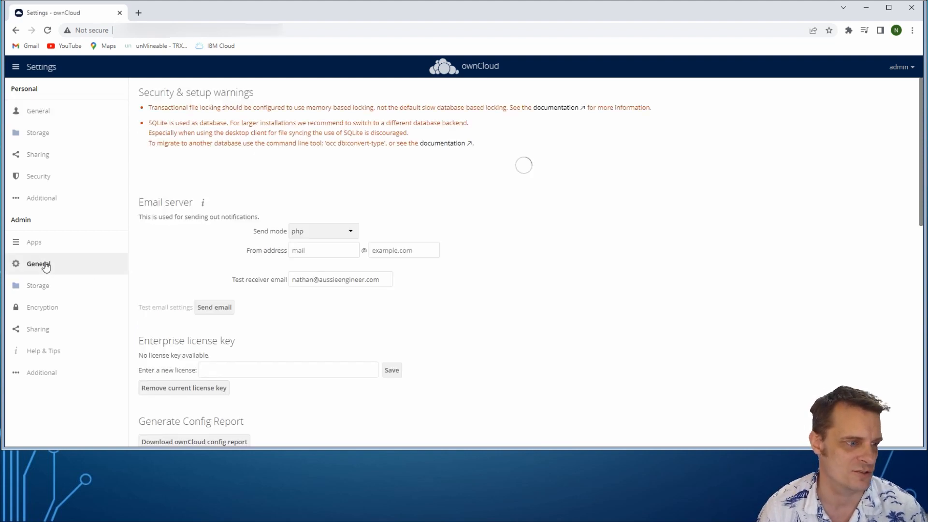
{"action": "scroll", "coordinate": [503, 230], "scroll_direction": "down", "scroll_amount": 1}
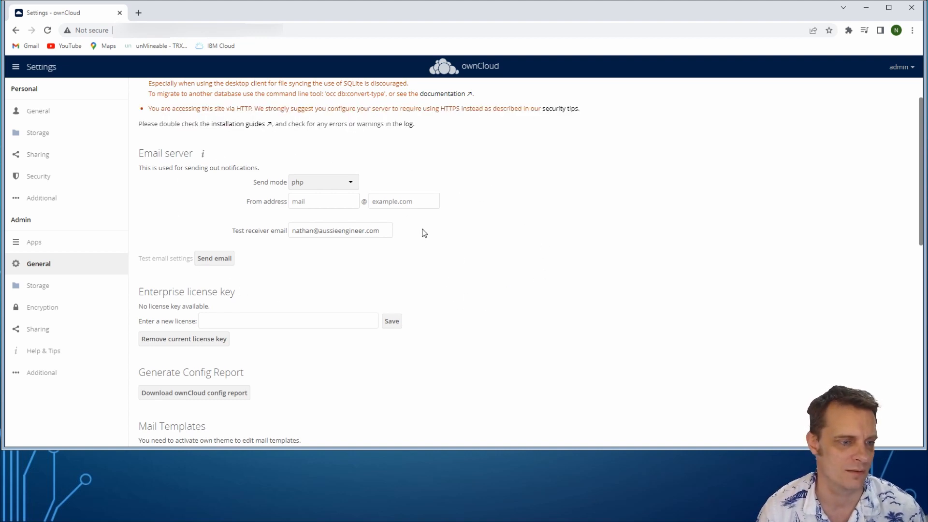
{"action": "left_click", "coordinate": [331, 184]}
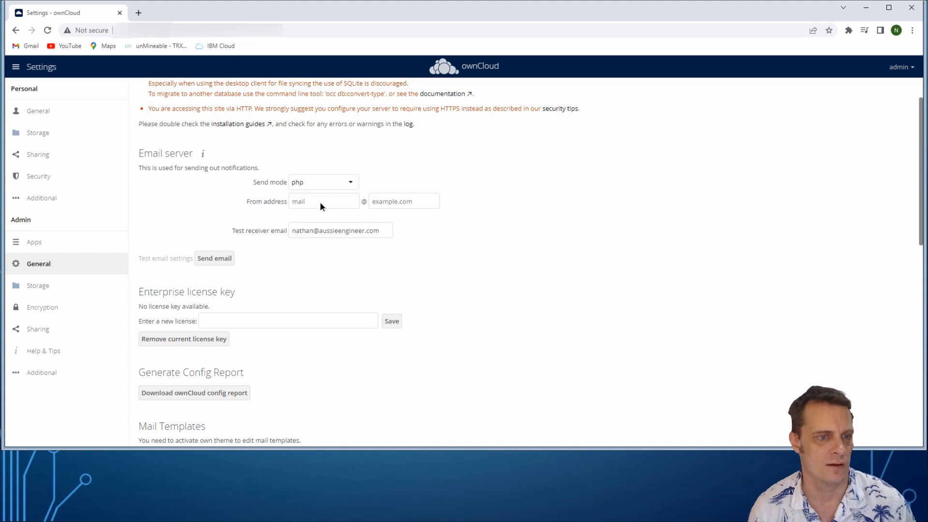
{"action": "left_click", "coordinate": [320, 202]}
{"action": "left_click", "coordinate": [330, 201]}
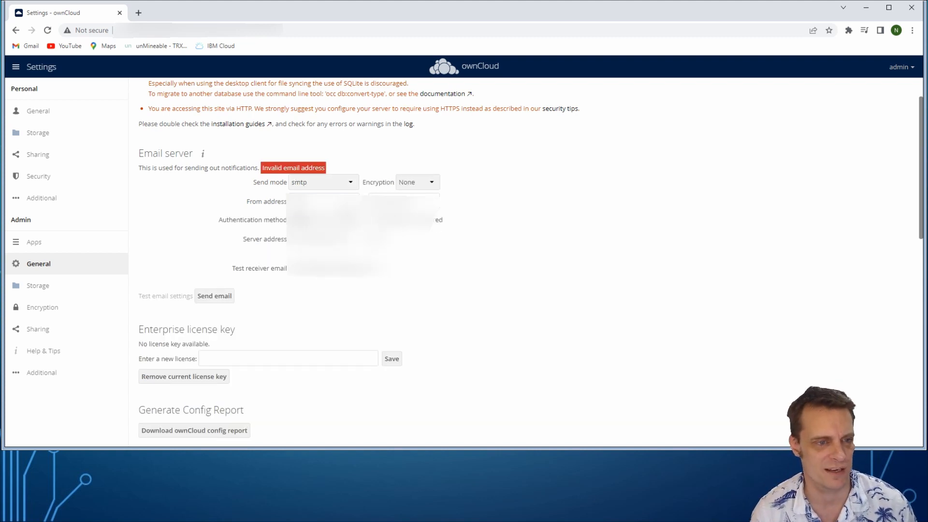
Require authentication for the mail server, set encryption to SSL/TLS, and enter the server address and SMTP username and password
{"action": "left_click", "coordinate": [403, 220]}
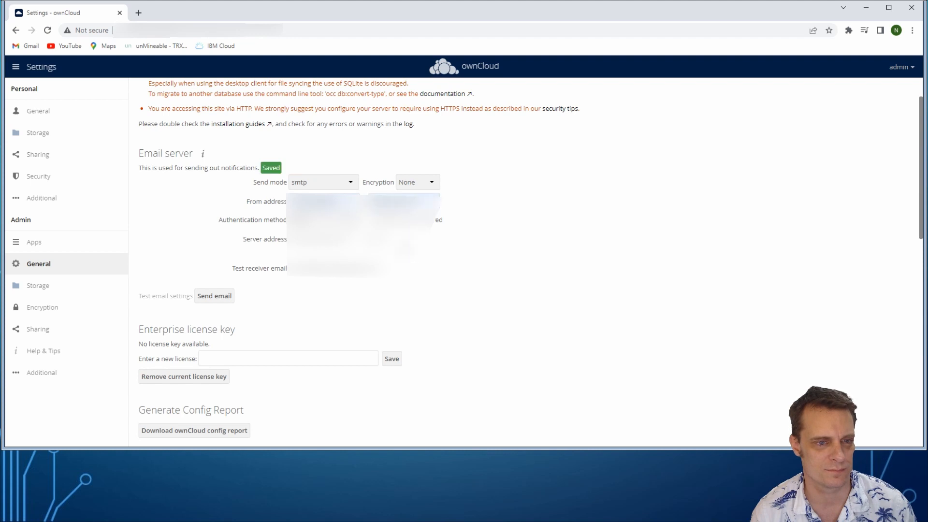
{"action": "left_click", "coordinate": [365, 220]}
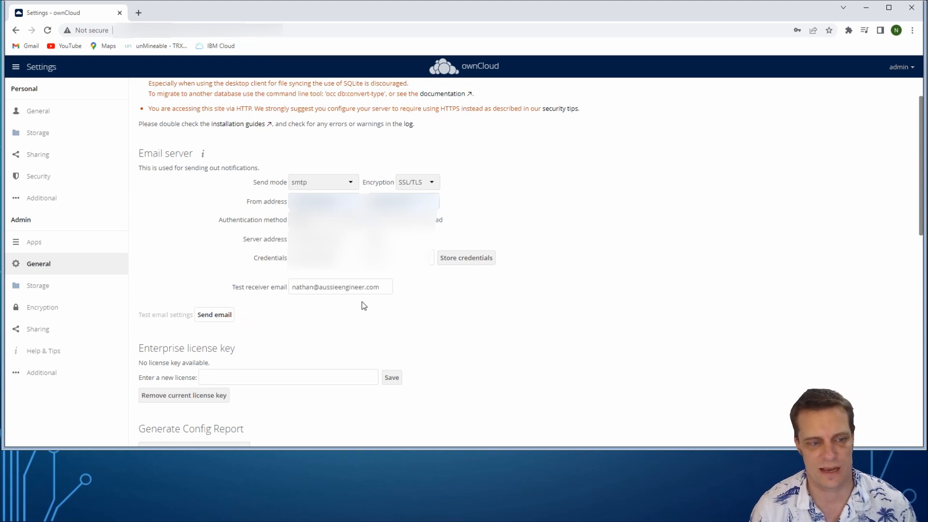
{"action": "left_click_drag", "start_coordinate": [379, 286], "coordinate": [194, 294]}
{"action": "left_click", "coordinate": [626, 315]}
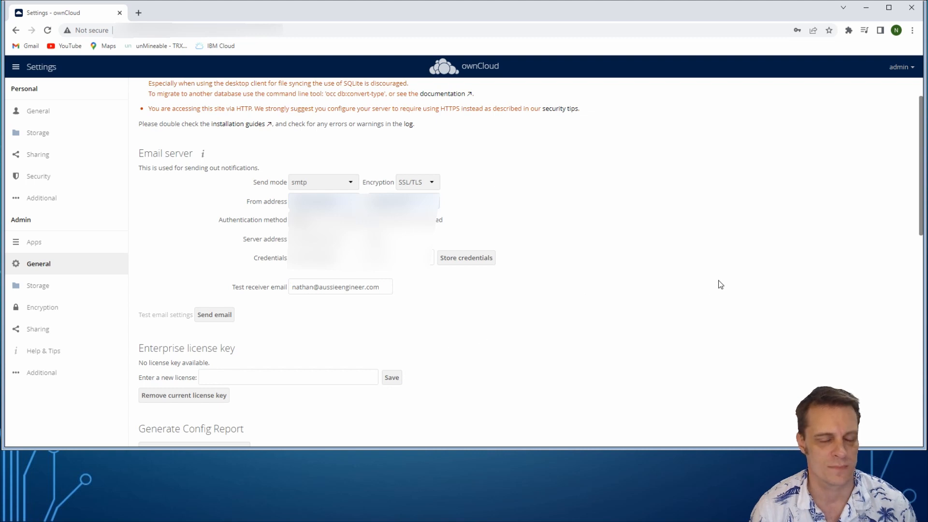
In user management, create a new user with a username and e-mail address, assigned to the admin group
{"action": "left_click", "coordinate": [899, 67]}
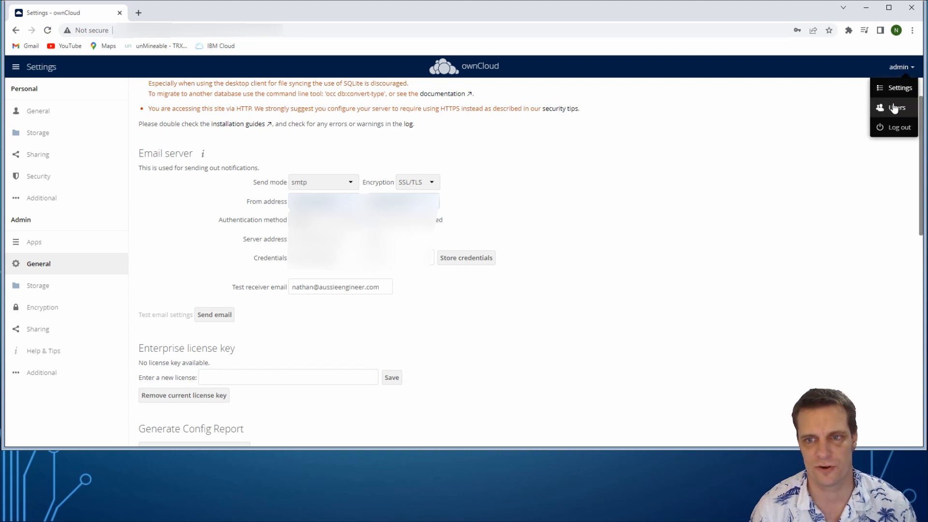
{"action": "left_click", "coordinate": [895, 107]}
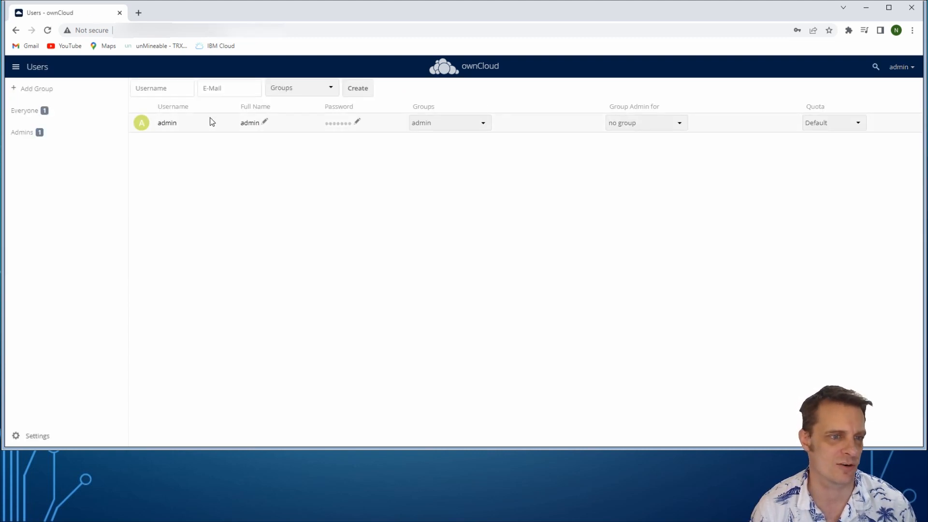
{"action": "left_click", "coordinate": [174, 95]}
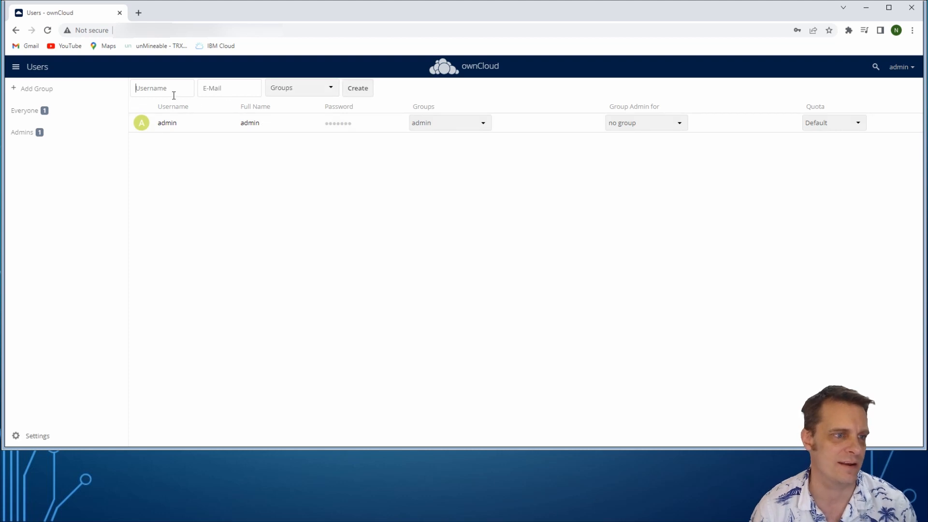
{"action": "type", "text": "n"}
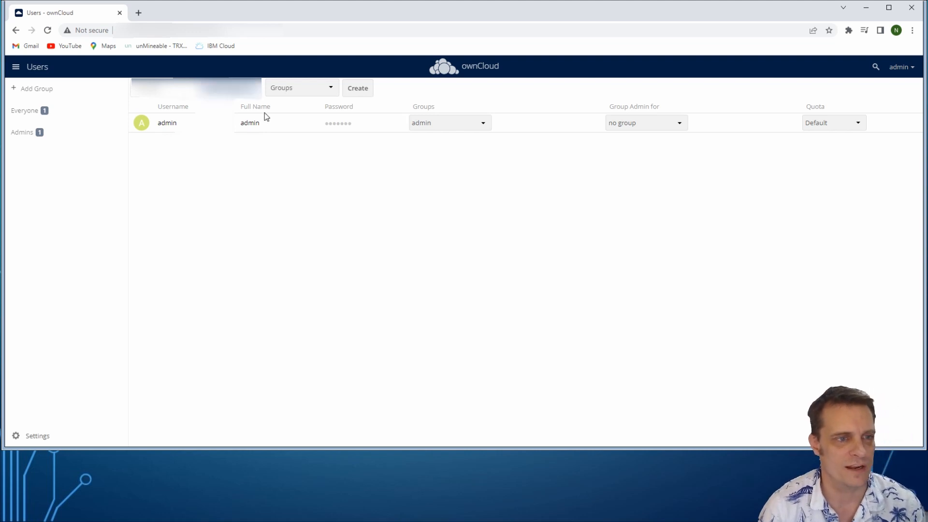
{"action": "left_click", "coordinate": [322, 92]}
{"action": "left_click", "coordinate": [280, 103]}
{"action": "left_click", "coordinate": [353, 89]}
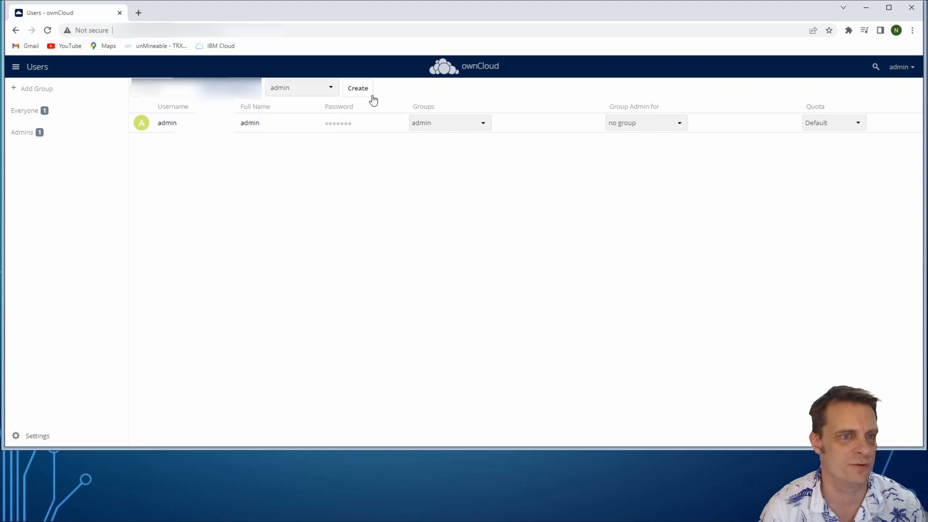
{"action": "left_click", "coordinate": [358, 92]}
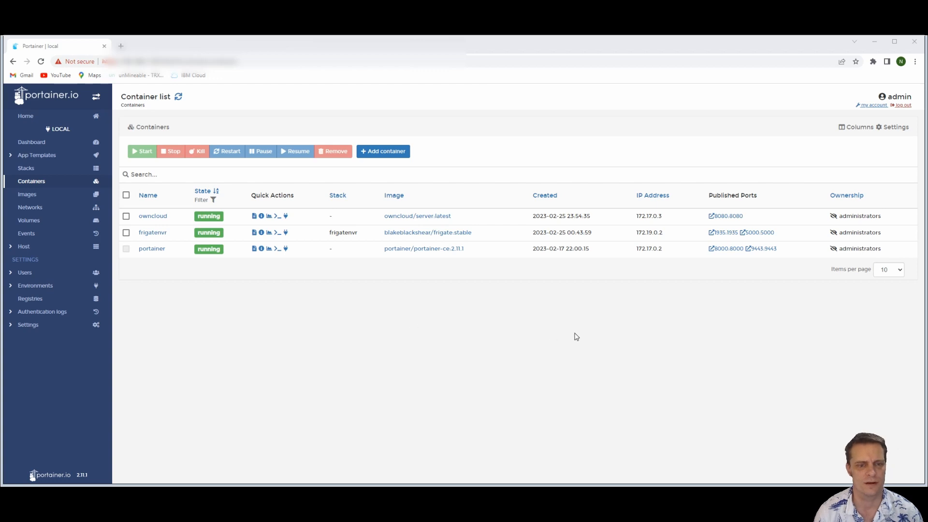
In Portainer, open the owncloud container for duplicating/editing and show its environment variables
{"action": "left_click", "coordinate": [676, 331]}
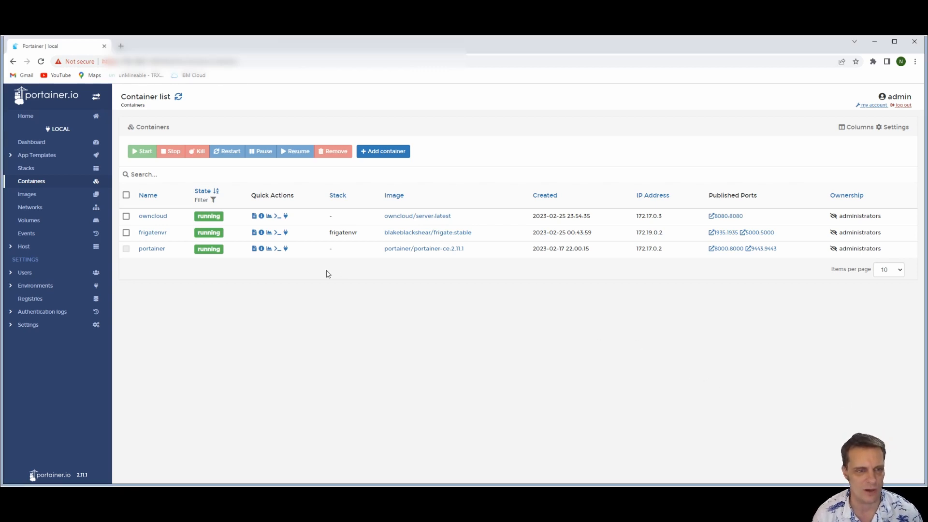
{"action": "left_click", "coordinate": [151, 221]}
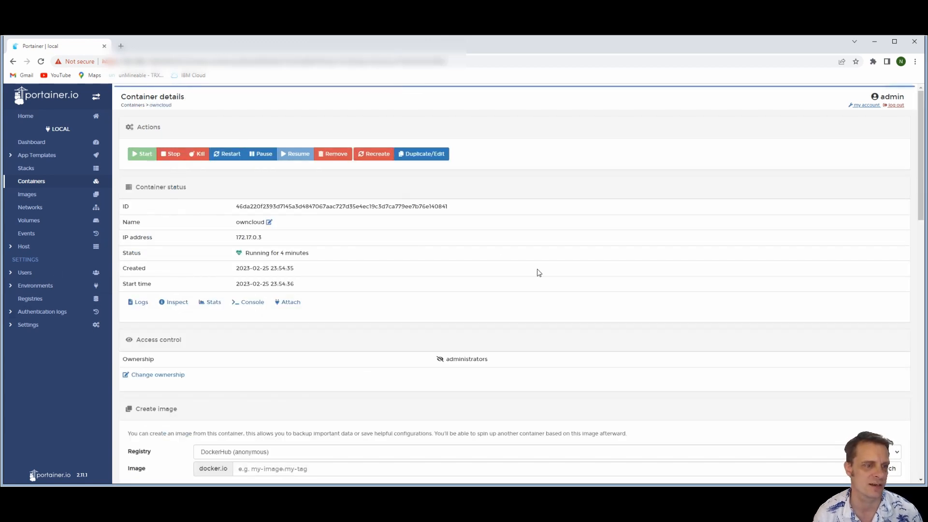
{"action": "left_click", "coordinate": [418, 155]}
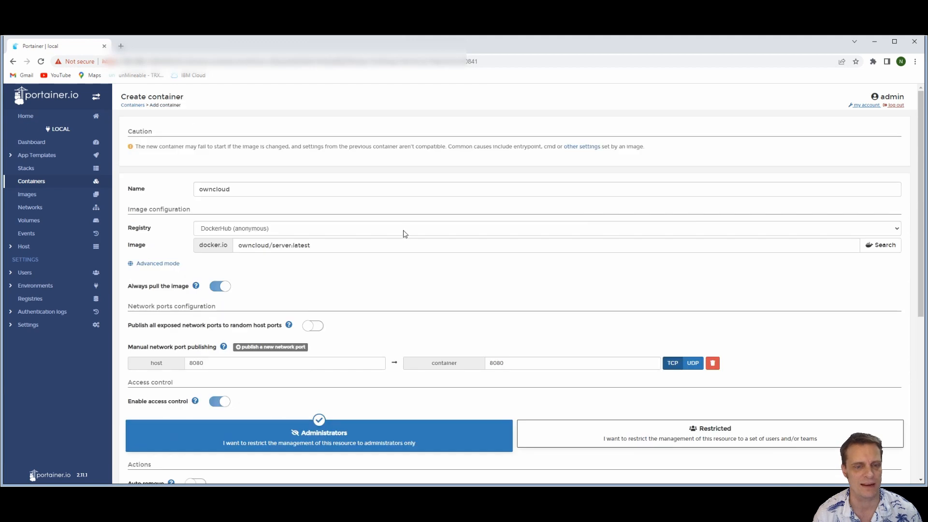
{"action": "scroll", "coordinate": [404, 232], "scroll_direction": "down", "scroll_amount": 10}
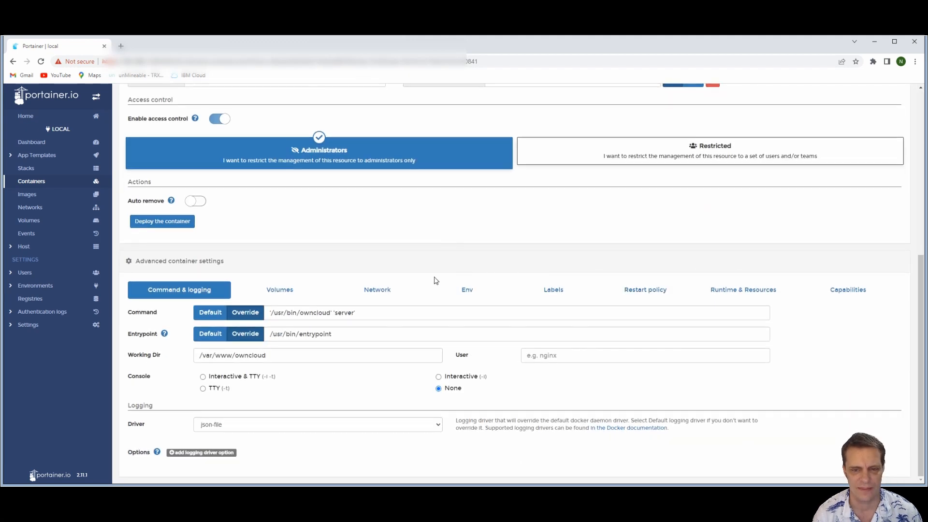
{"action": "left_click", "coordinate": [469, 290]}
{"action": "scroll", "coordinate": [358, 271], "scroll_direction": "down", "scroll_amount": 1}
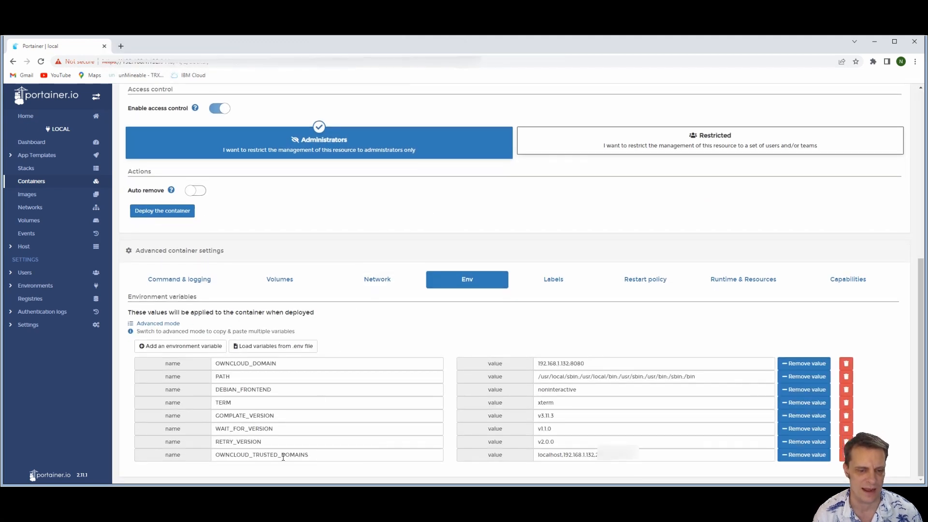
Examine the OWNCLOUD_TRUSTED_DOMAINS variable and each comma-separated address in its value
{"action": "left_click_drag", "start_coordinate": [322, 459], "coordinate": [215, 454]}
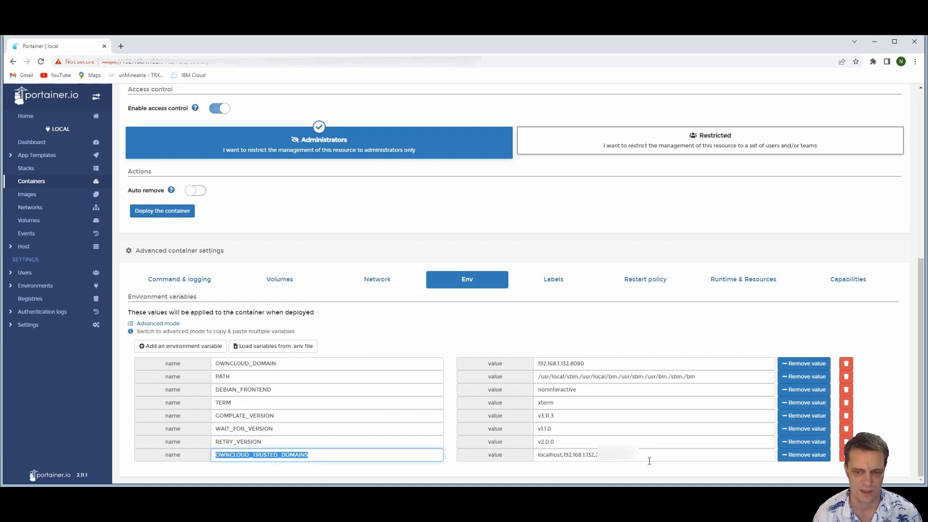
{"action": "left_click", "coordinate": [542, 451]}
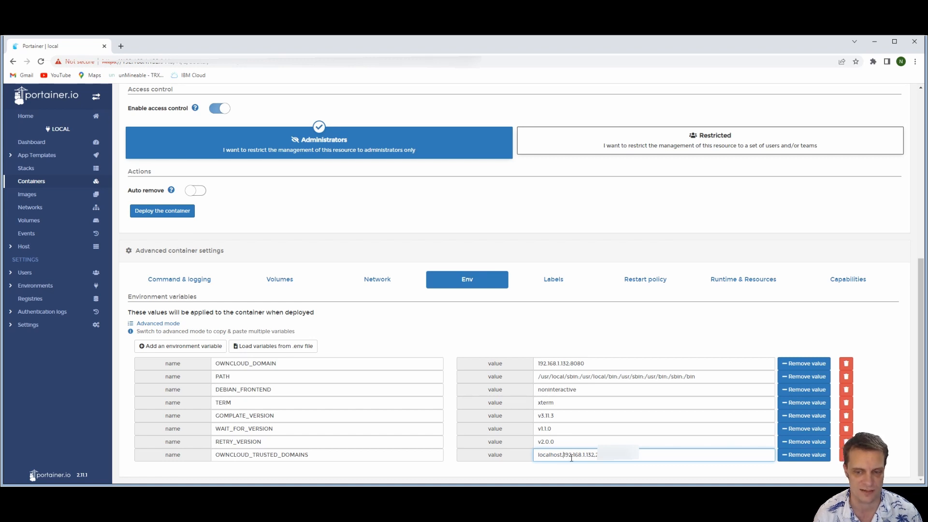
{"action": "left_click_drag", "start_coordinate": [572, 454], "coordinate": [596, 454]}
{"action": "left_click", "coordinate": [595, 455]}
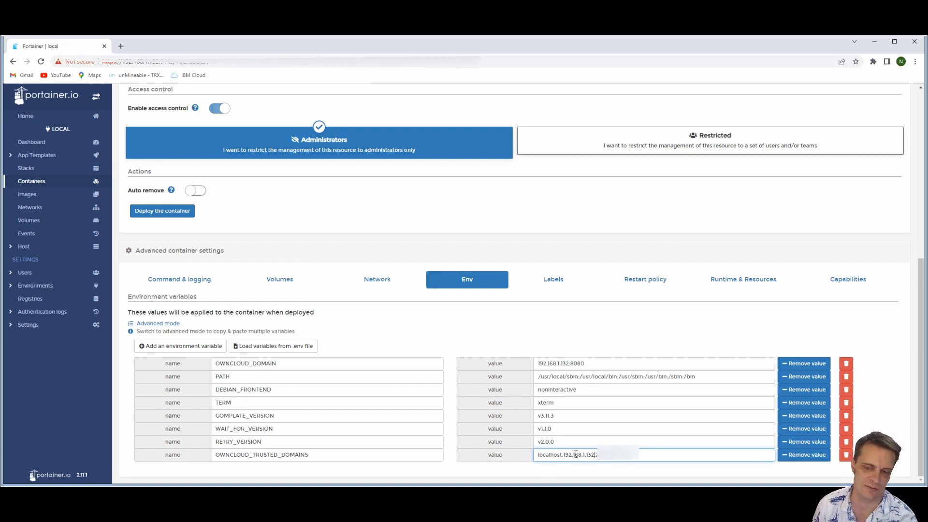
{"action": "left_click_drag", "start_coordinate": [651, 453], "coordinate": [596, 454]}
{"action": "type", "text": "2"}
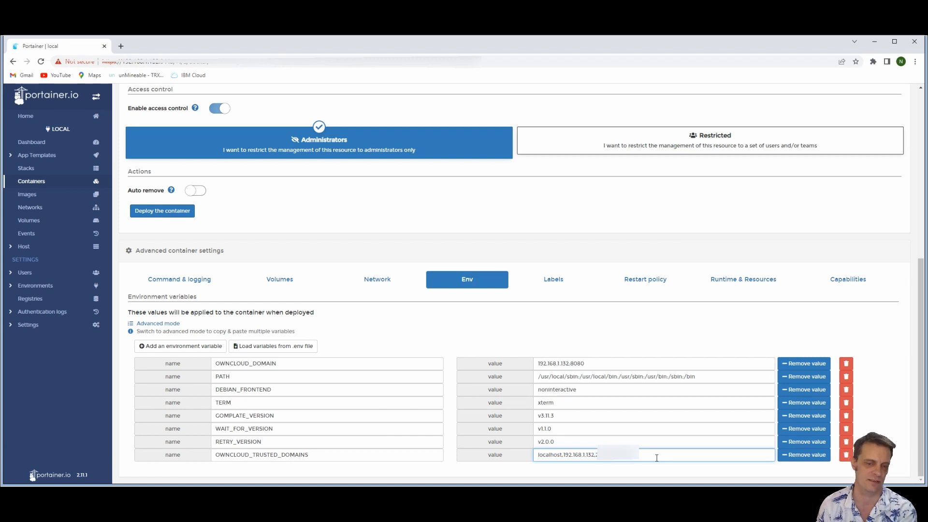